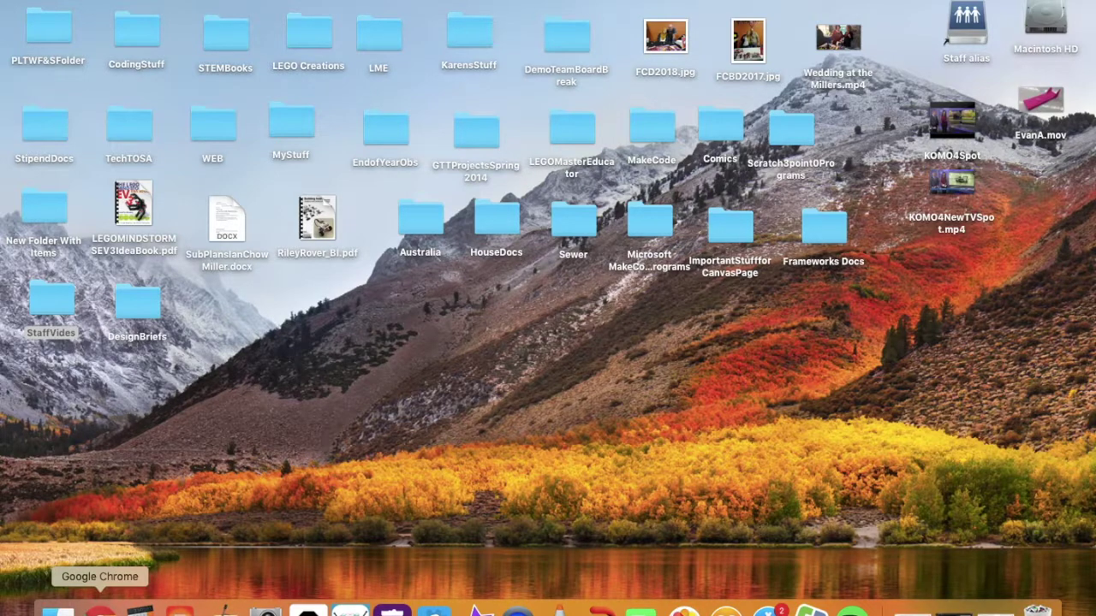
Open Chrome full-screen and open the Re: Fall Conferences email in Gmail
click(101, 609)
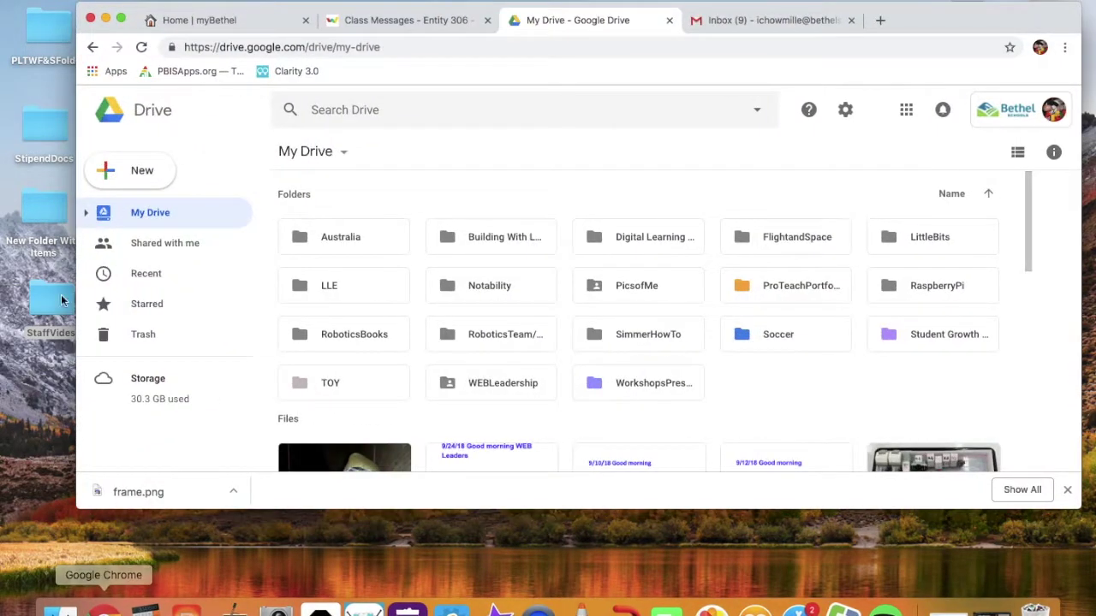
click(121, 18)
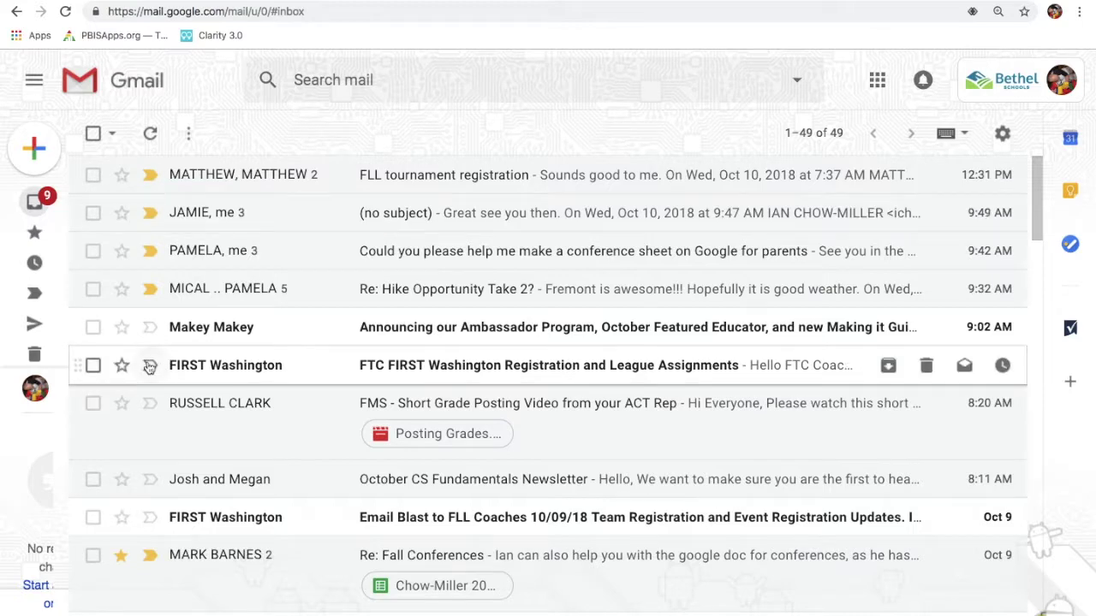
scroll(149, 366, down, 4)
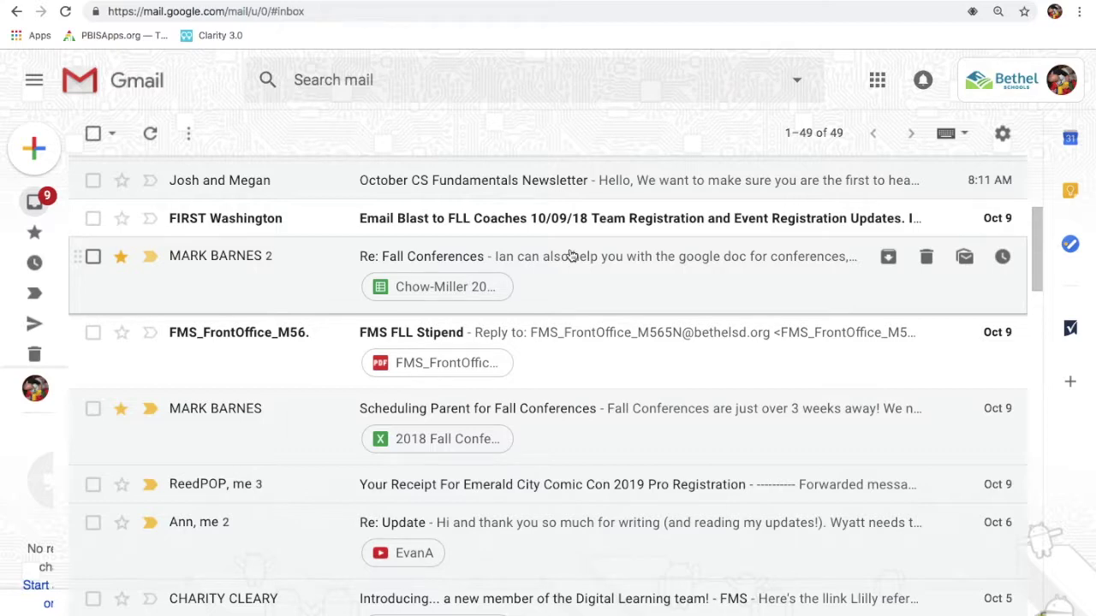
click(572, 255)
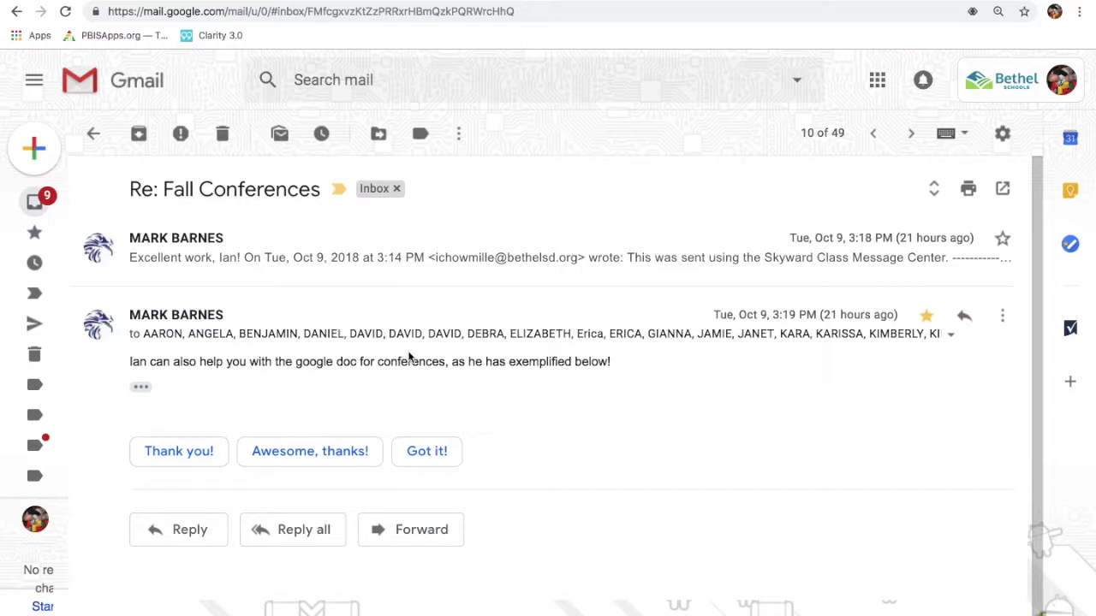
Expand the trimmed forwarded message, read it through, and go back to the inbox
click(140, 387)
scroll(429, 464, down, 5)
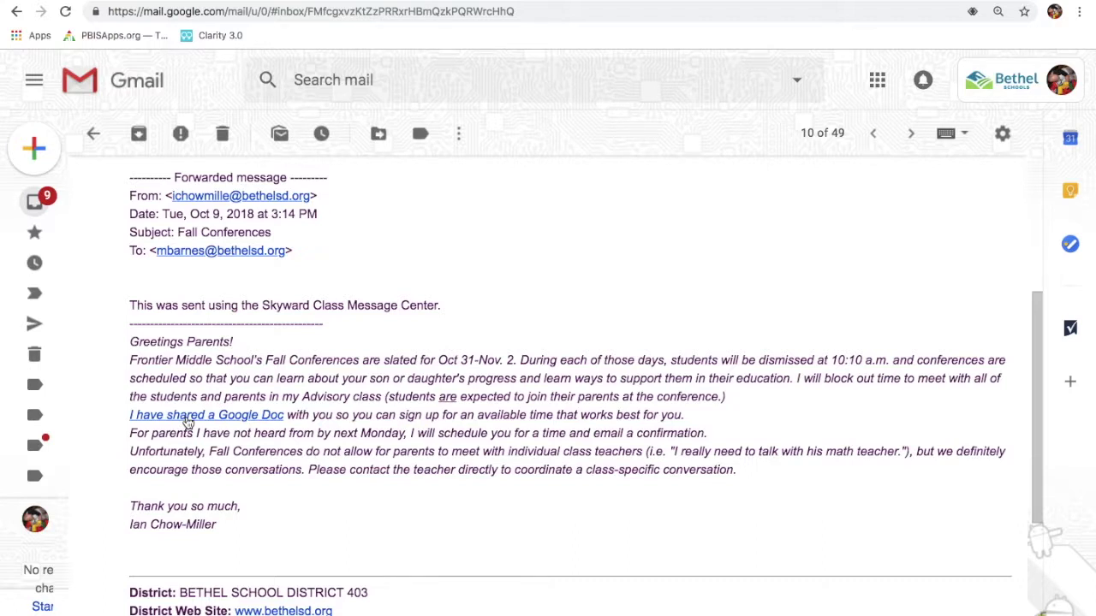
click(93, 134)
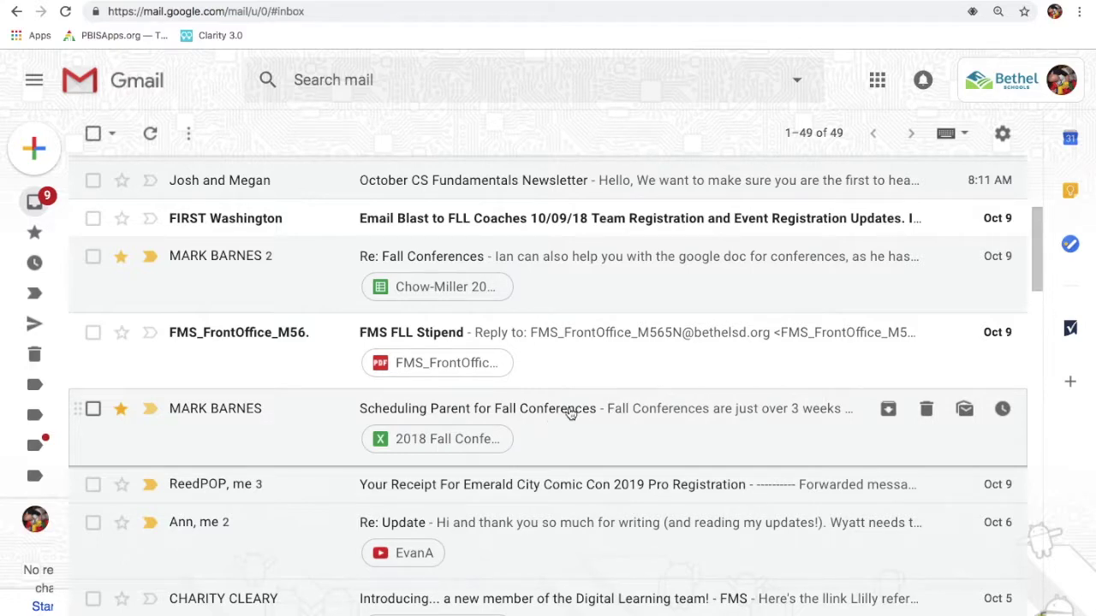
Open the Scheduling Parent for Fall Conferences email and scroll down to its 2018 Fall Conferences Schedule attachment
click(571, 414)
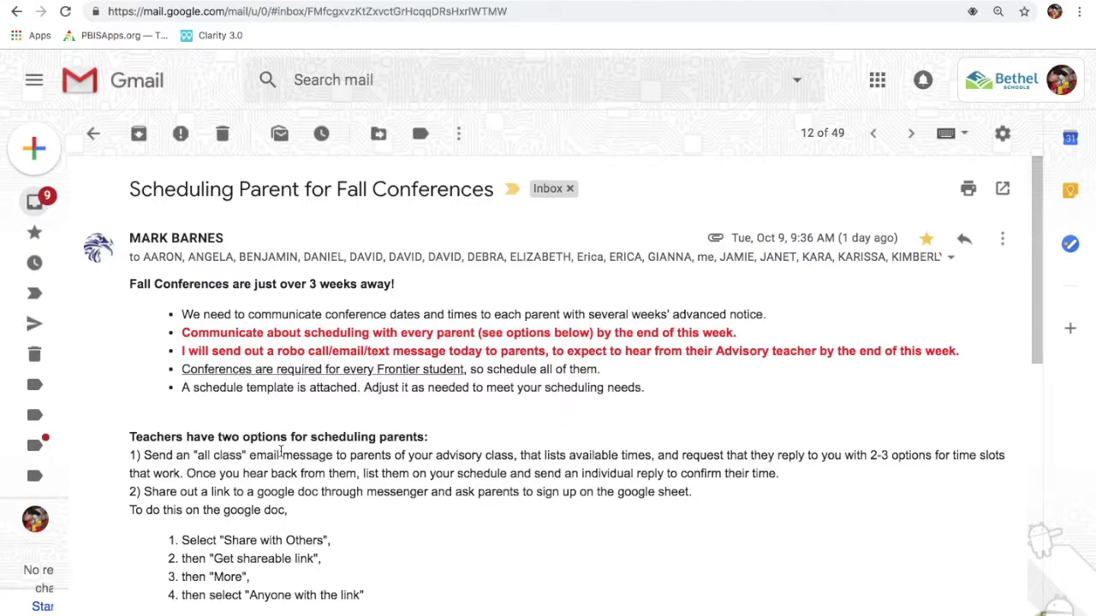
scroll(272, 467, down, 4)
scroll(272, 467, down, 4)
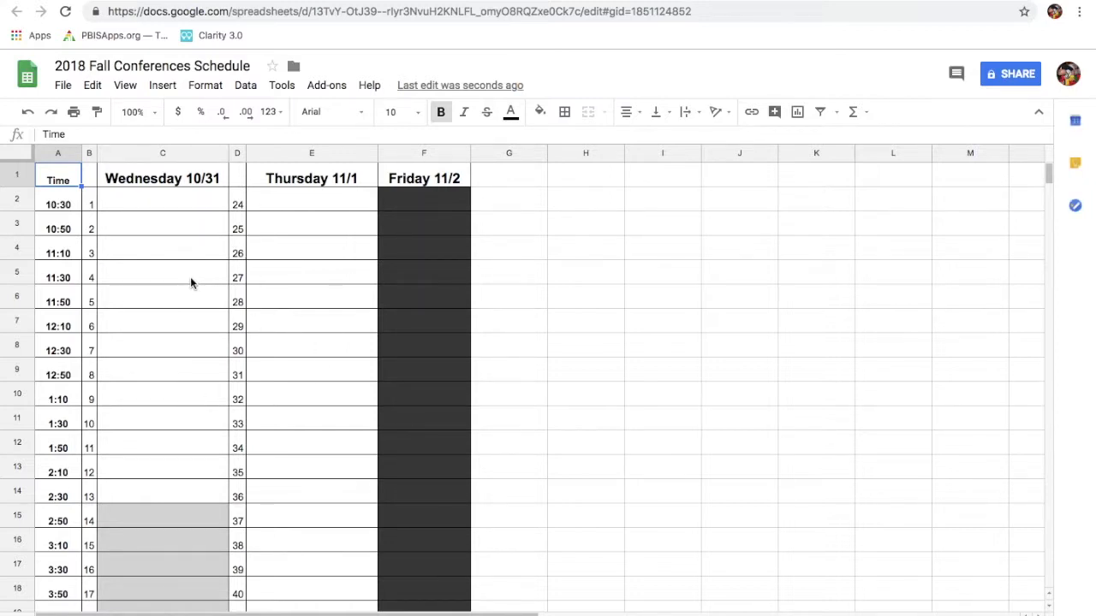
Make a copy of the schedule in My Drive named with the teacher's surname plus 'SuperSchedule'
click(62, 86)
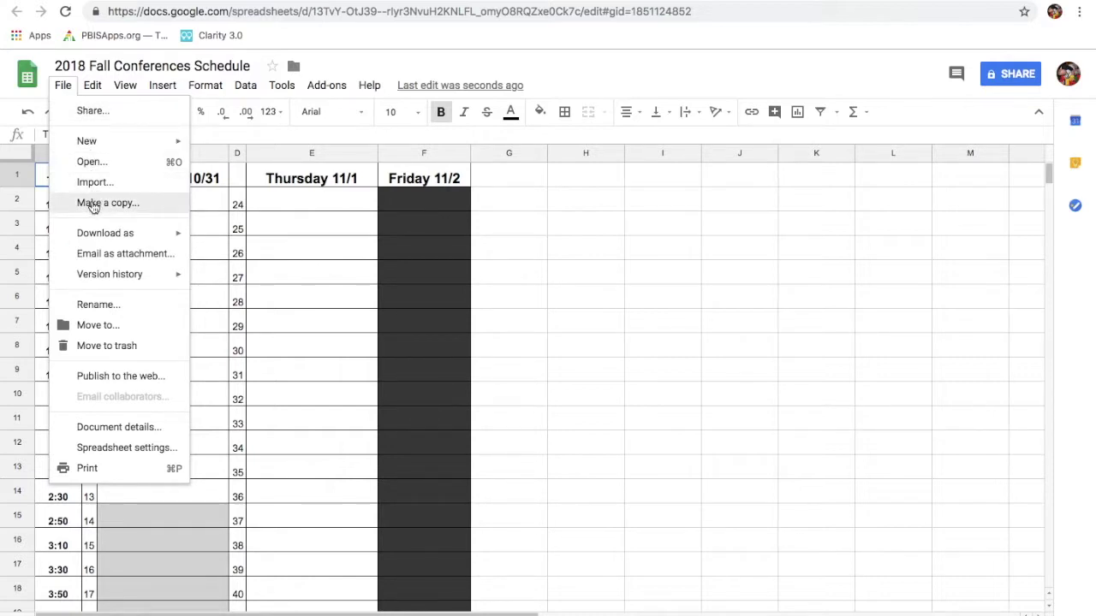
click(93, 205)
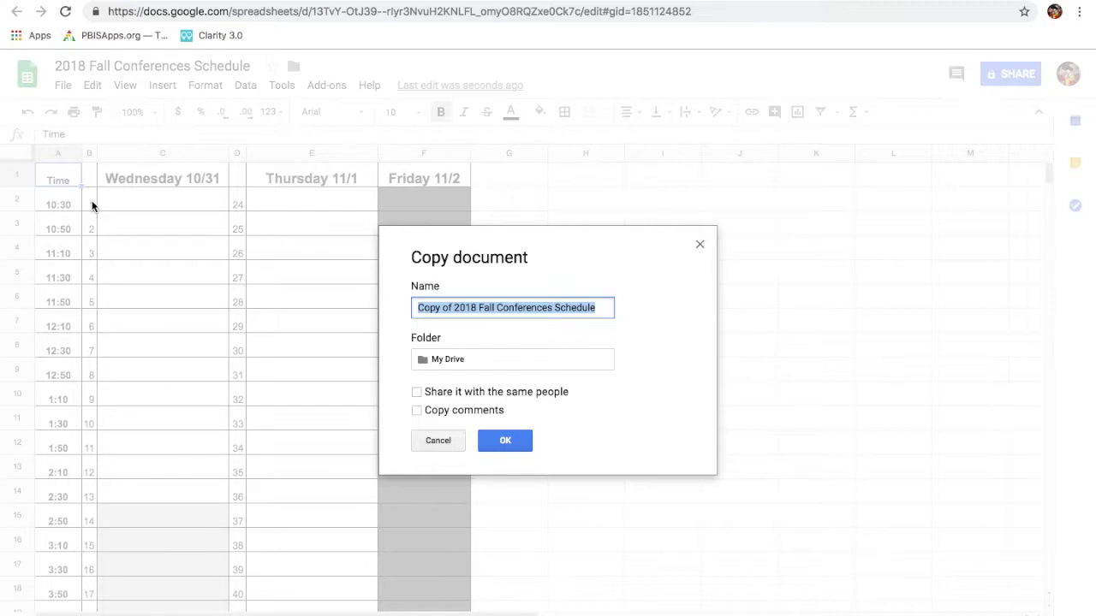
text(Cho)
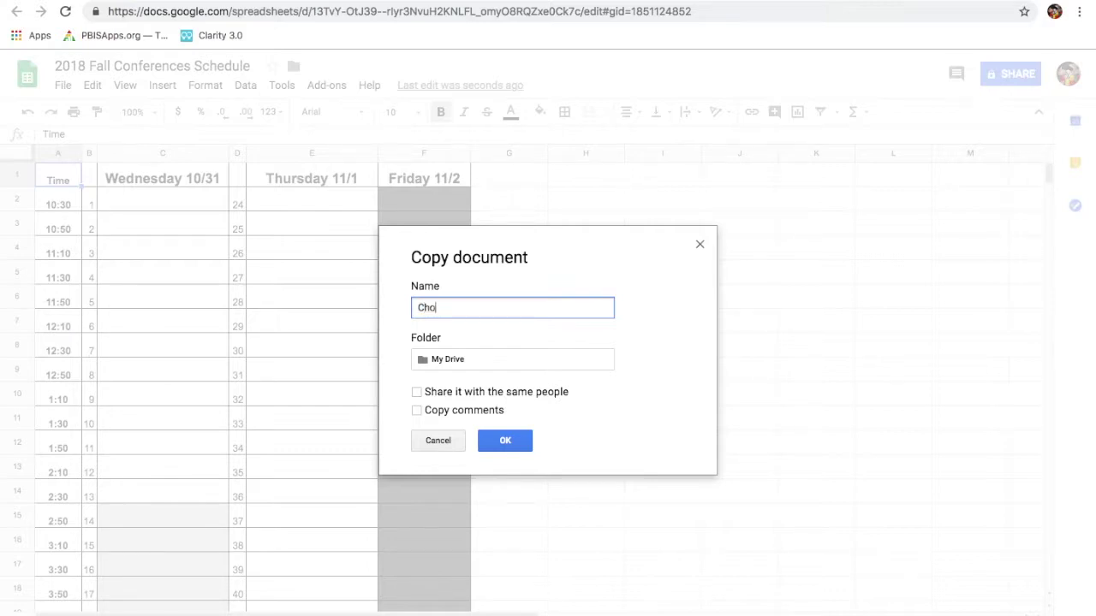
text(w-MillerSuperSchedule)
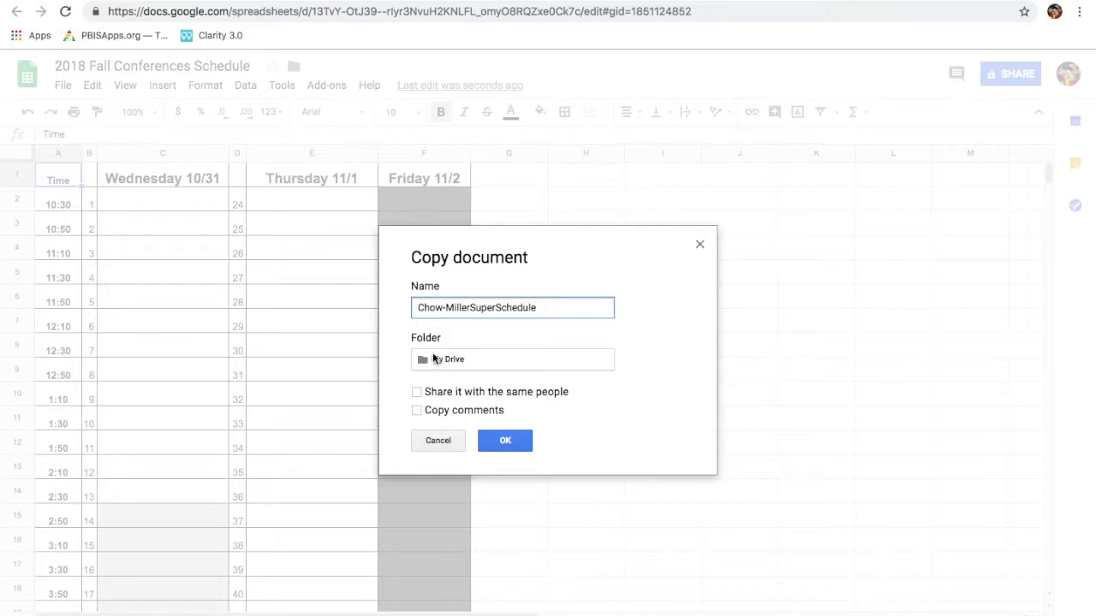
click(508, 445)
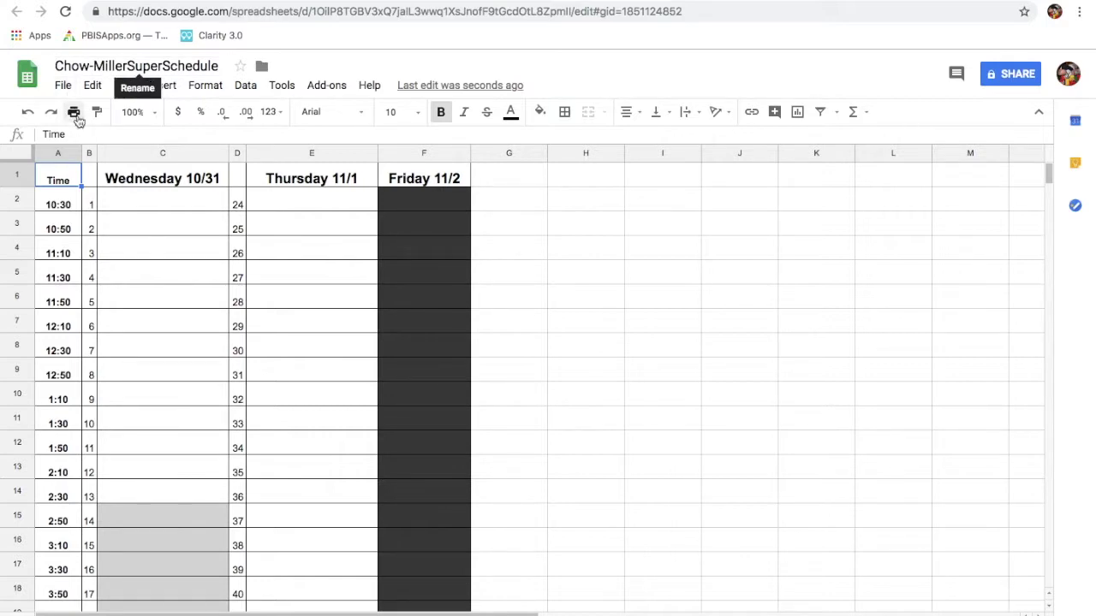
Insert a new row above the 10:30 row and enter 7:00 in A2
scroll(222, 379, down, 4)
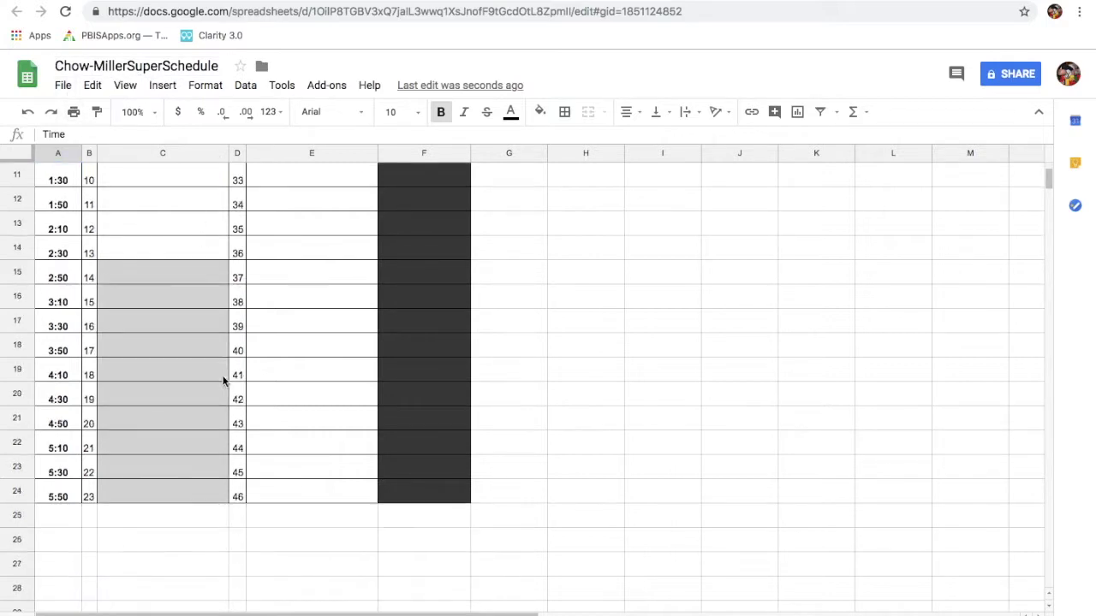
scroll(222, 381, up, 3)
scroll(225, 380, up, 1)
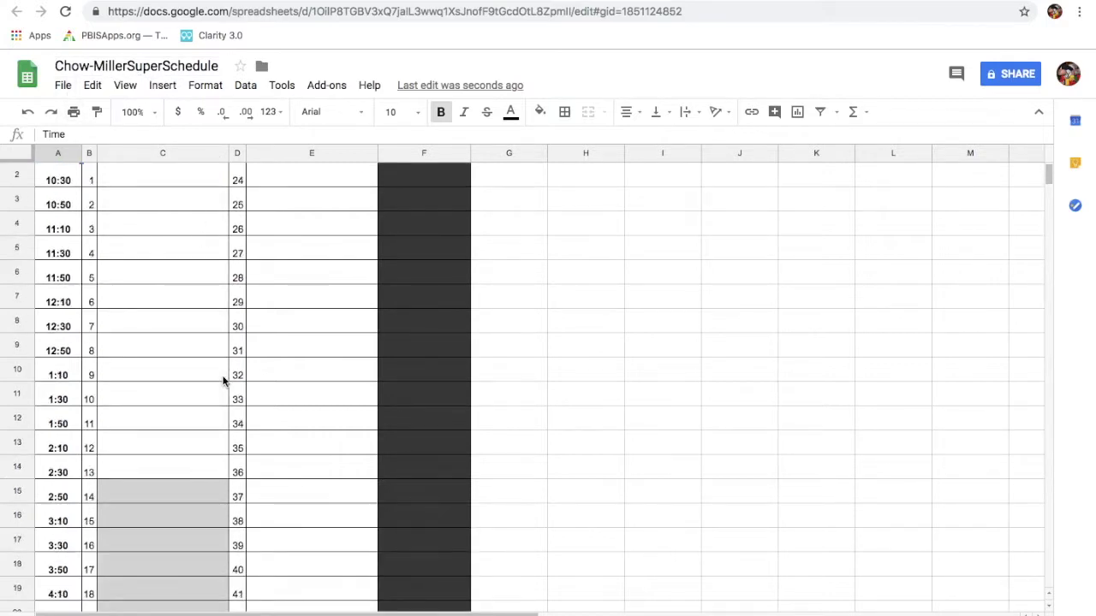
scroll(28, 197, up, 1)
click(13, 200)
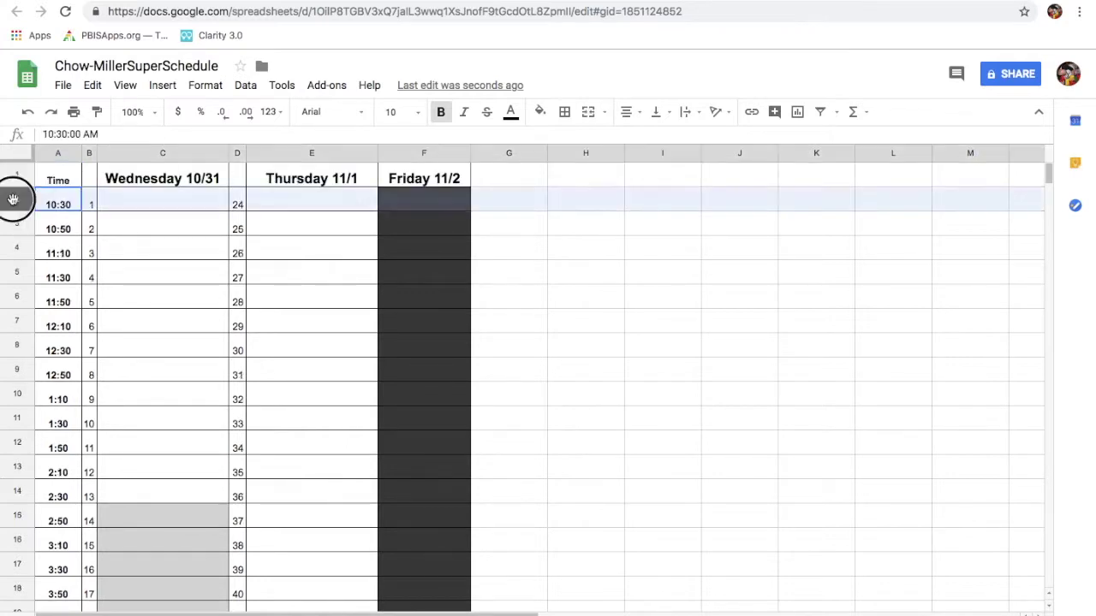
right_click(12, 199)
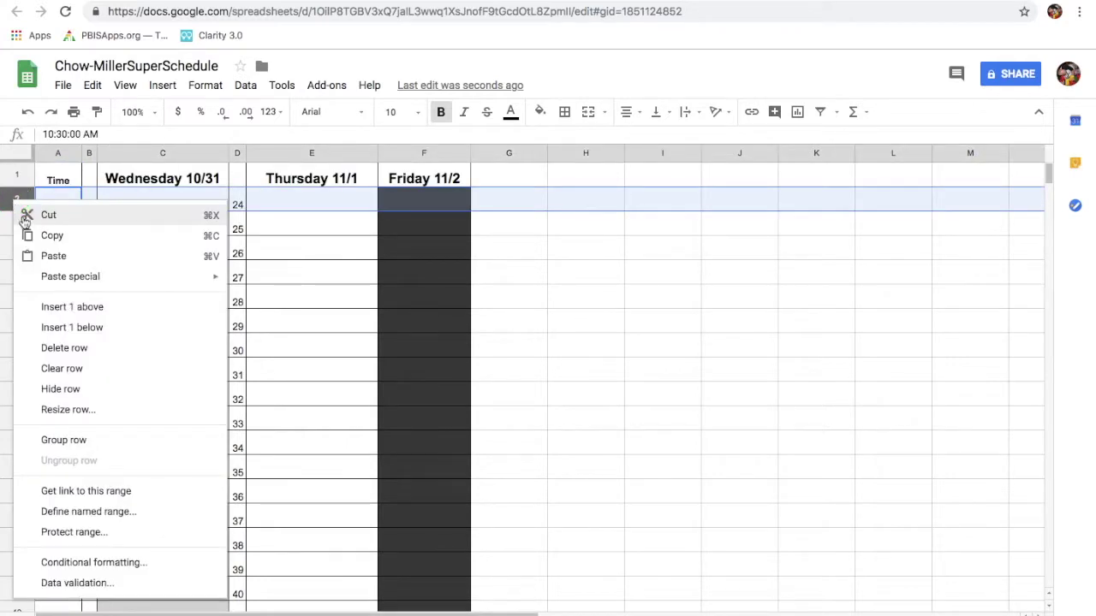
click(76, 306)
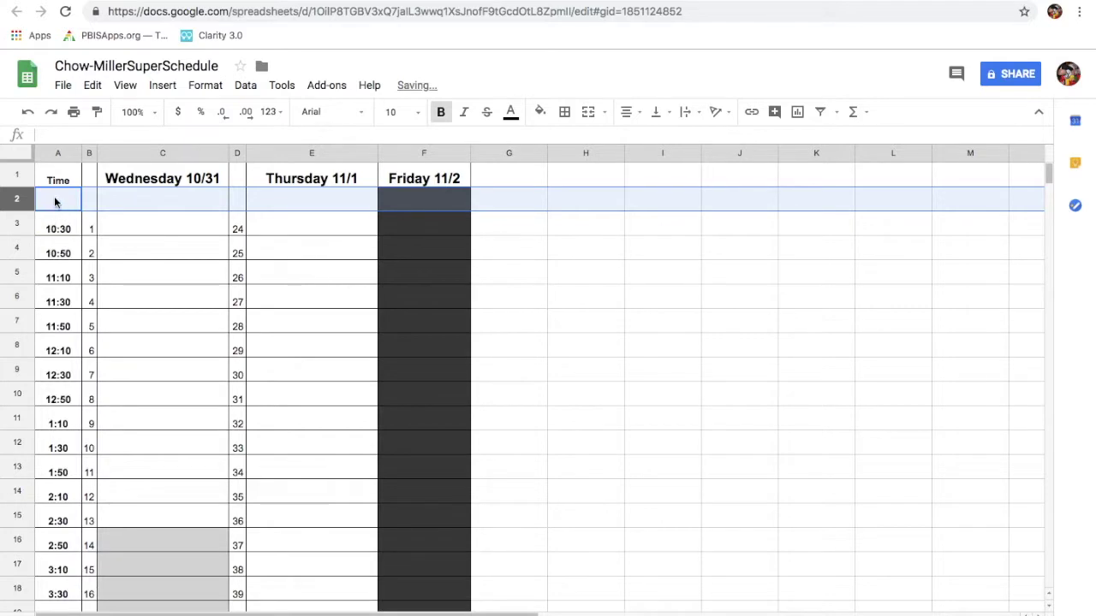
click(55, 200)
text(7)
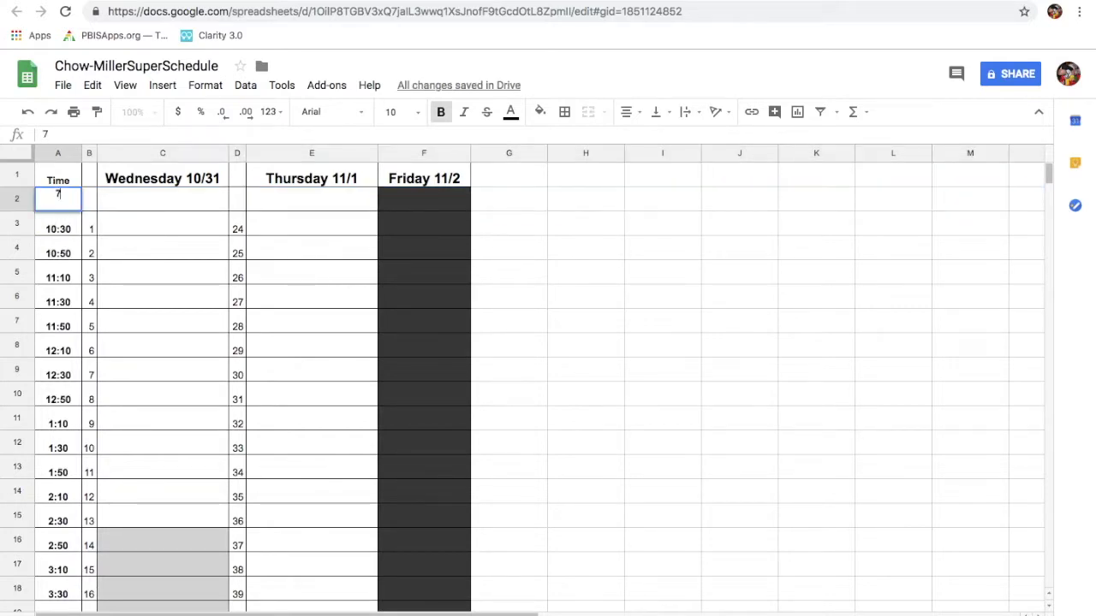
text(:00)
click(169, 268)
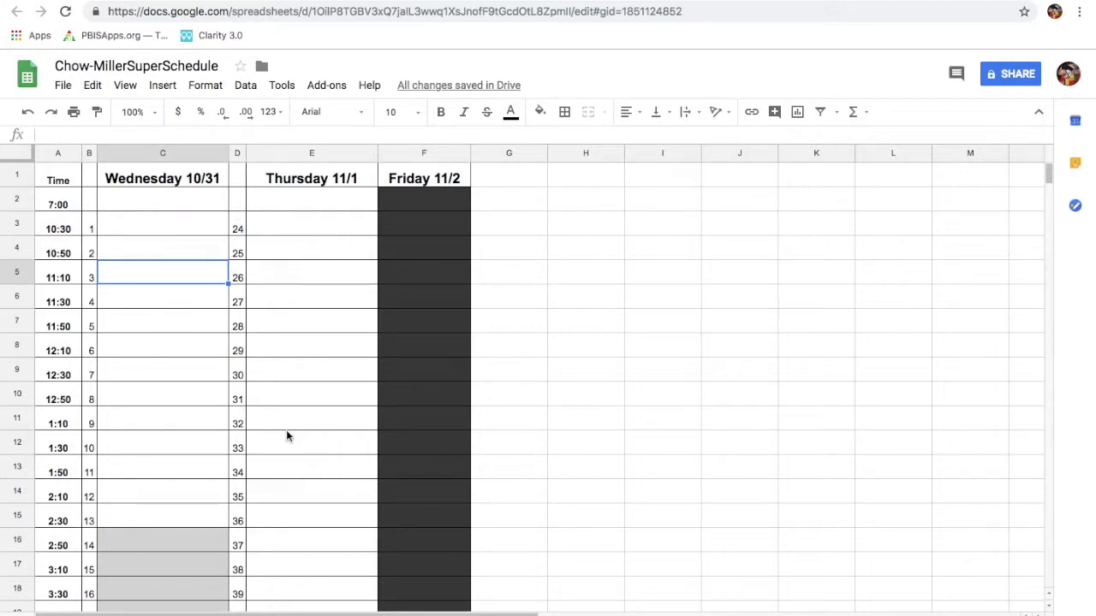
Fill the Friday cells from 3:50 to 5:50 with white
scroll(286, 437, down, 3)
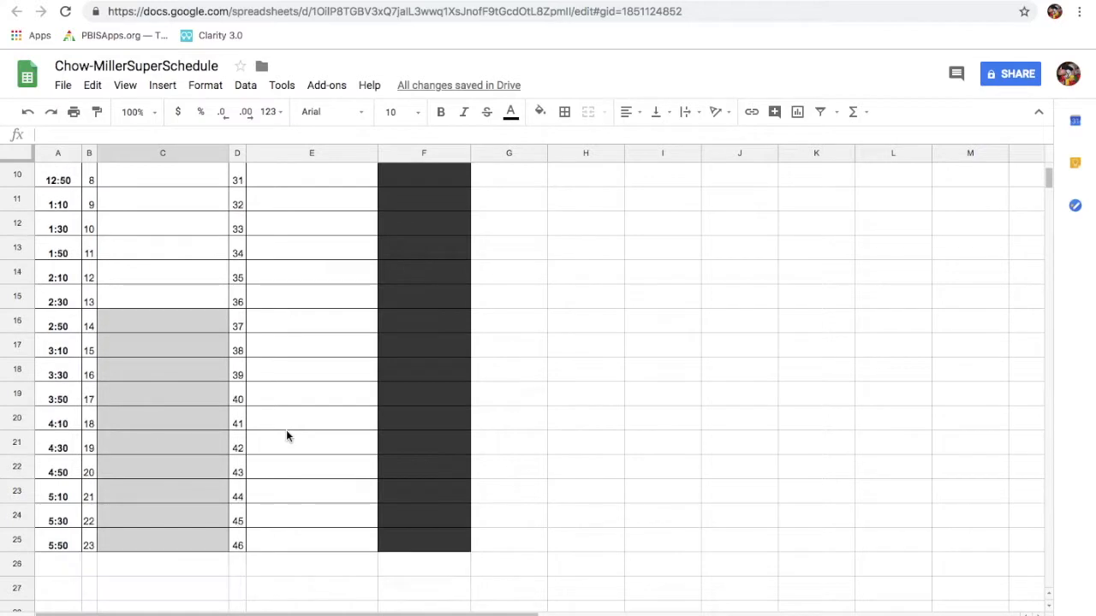
click(417, 537)
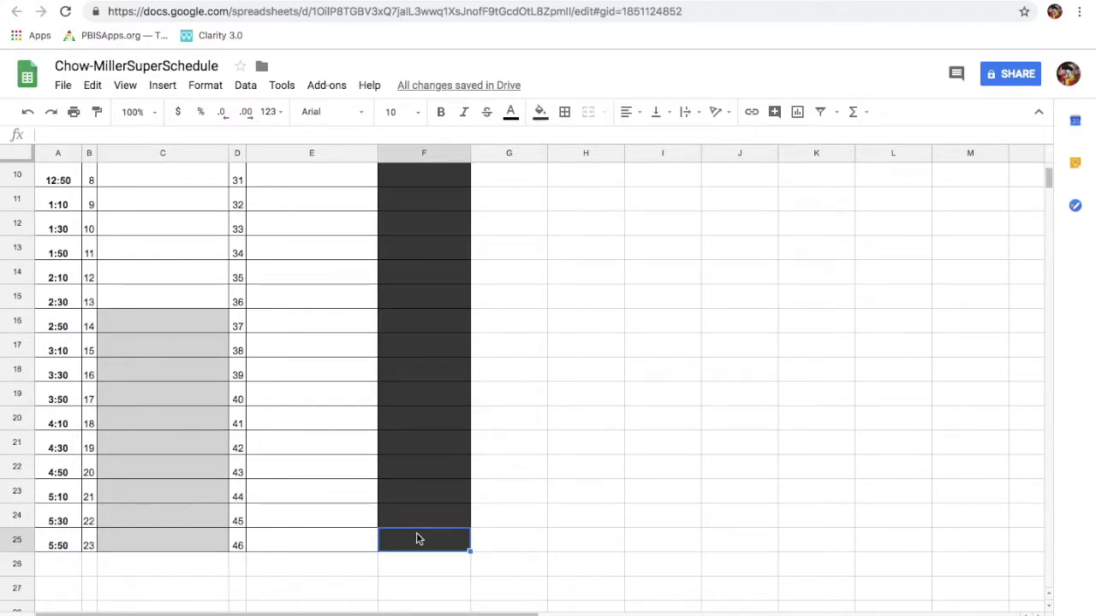
drag(418, 536, 419, 406)
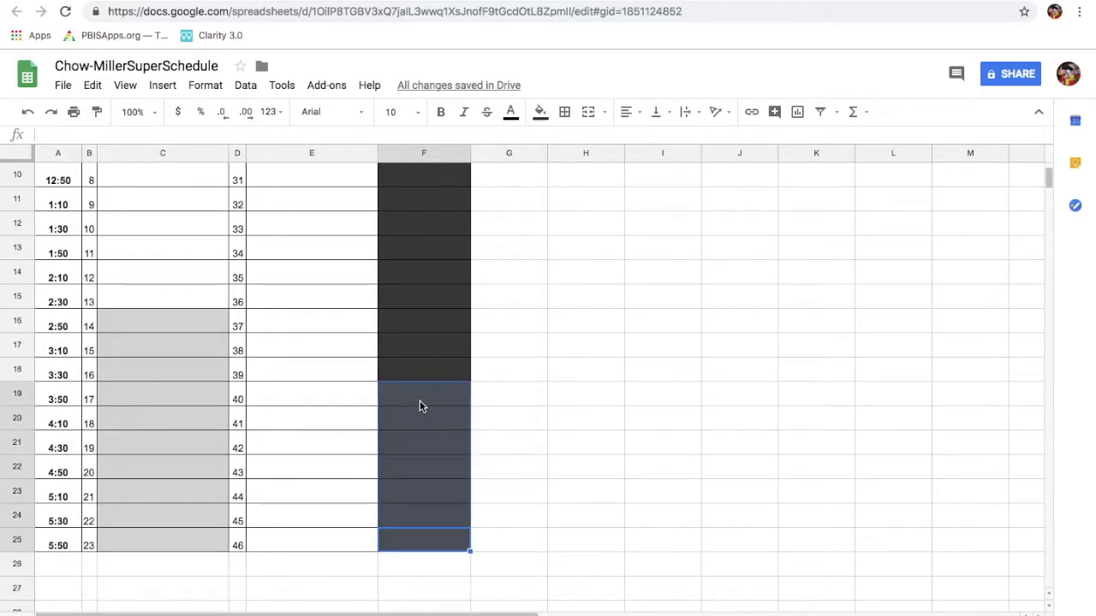
click(542, 116)
click(669, 161)
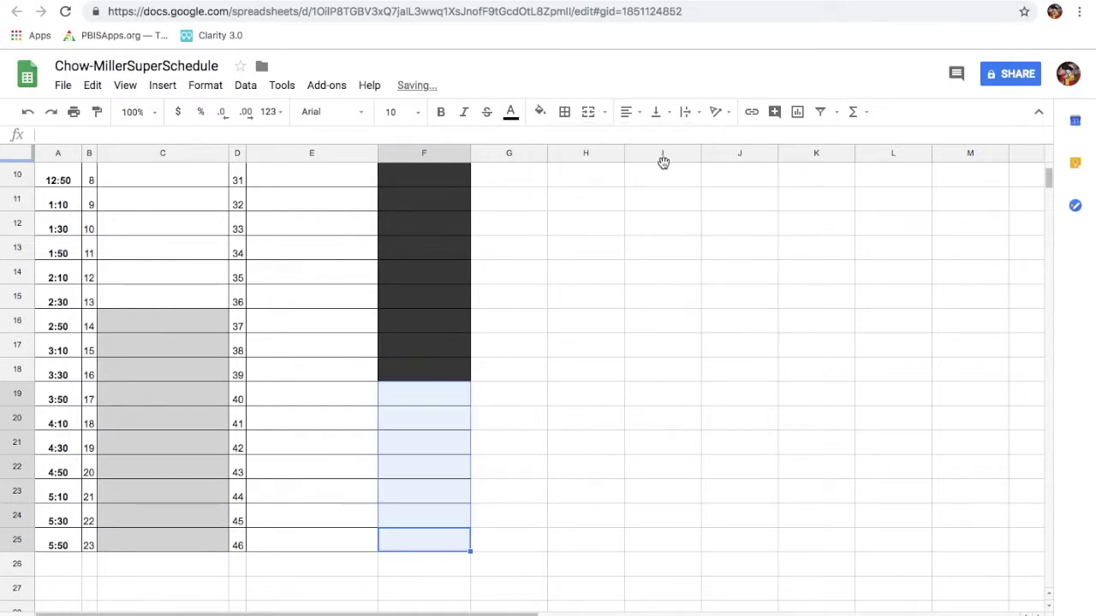
click(603, 377)
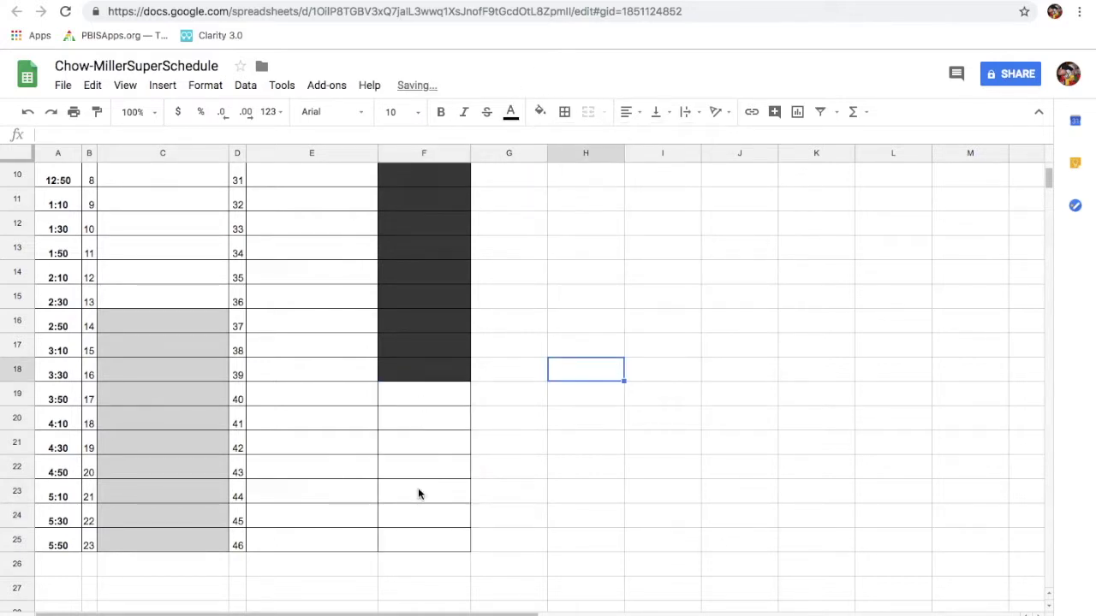
scroll(414, 323, up, 5)
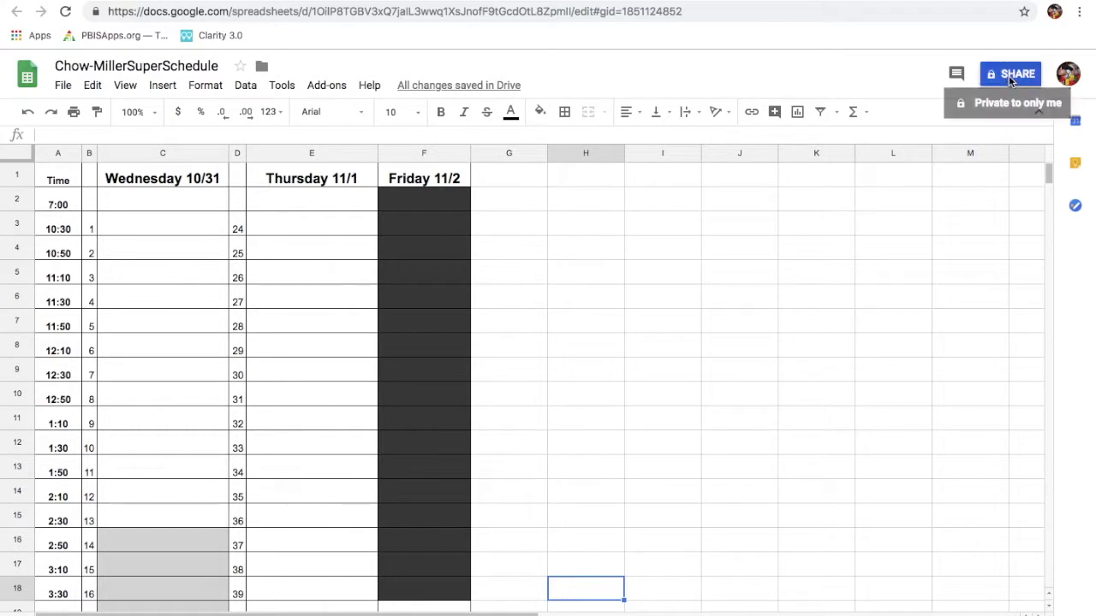
Turn on link sharing so anyone with the link can edit, and save
click(1010, 77)
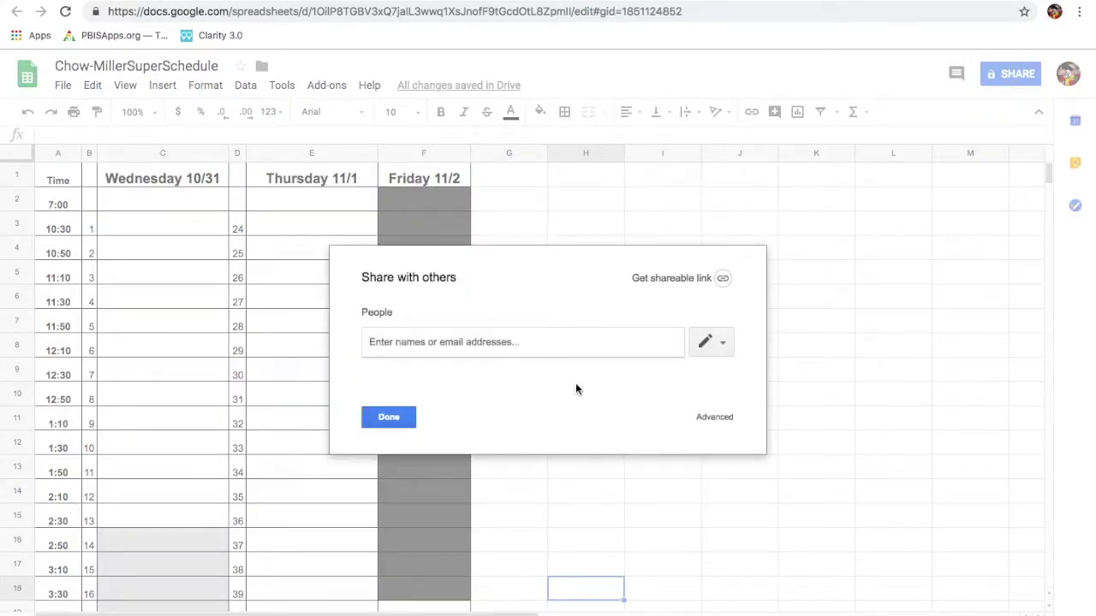
click(715, 418)
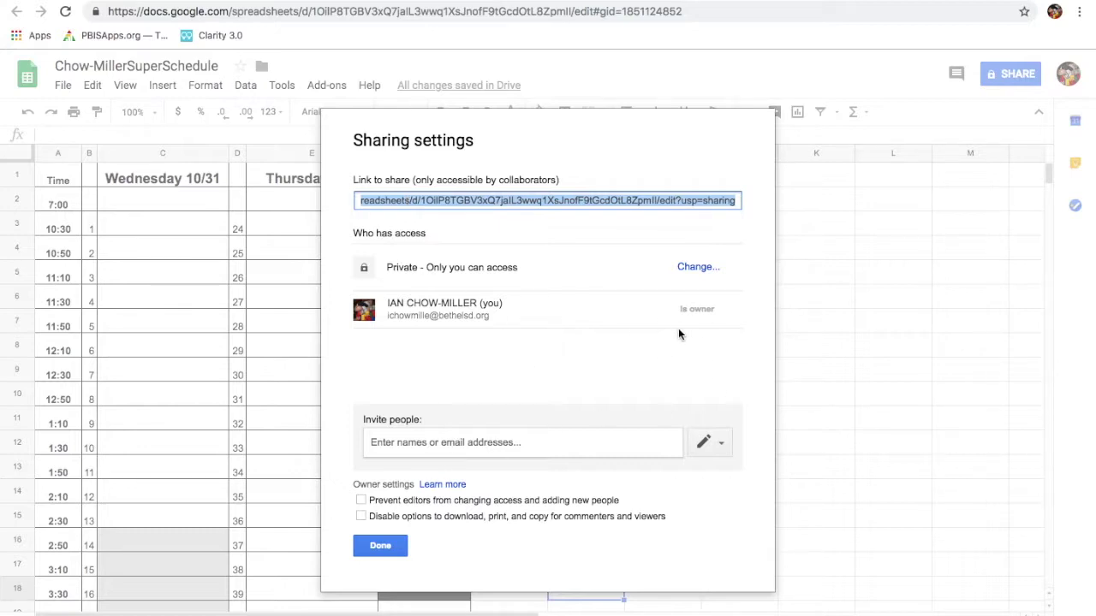
click(695, 269)
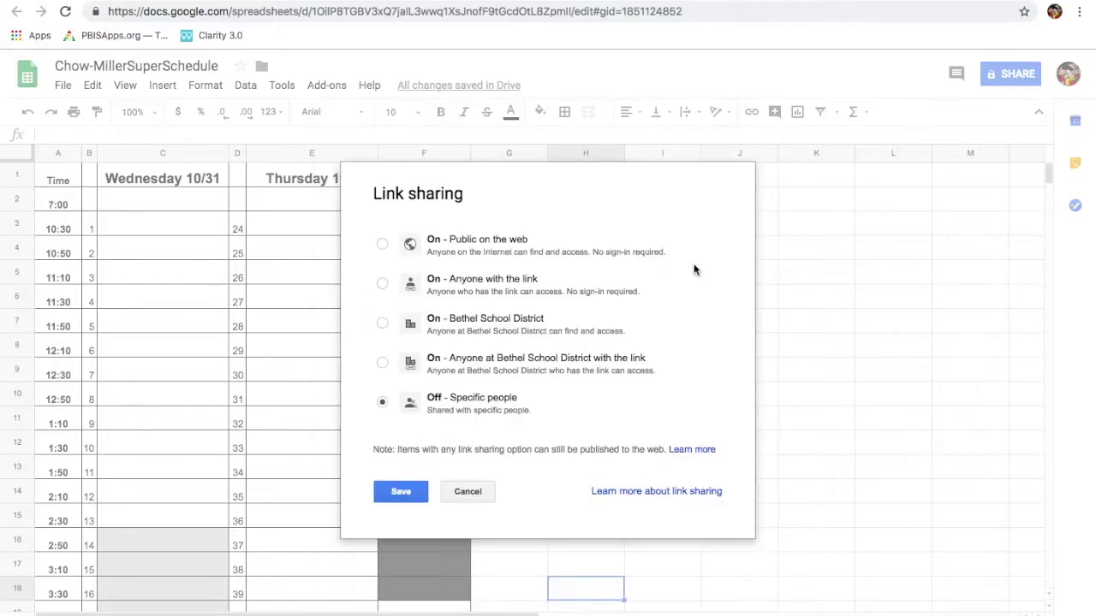
click(382, 283)
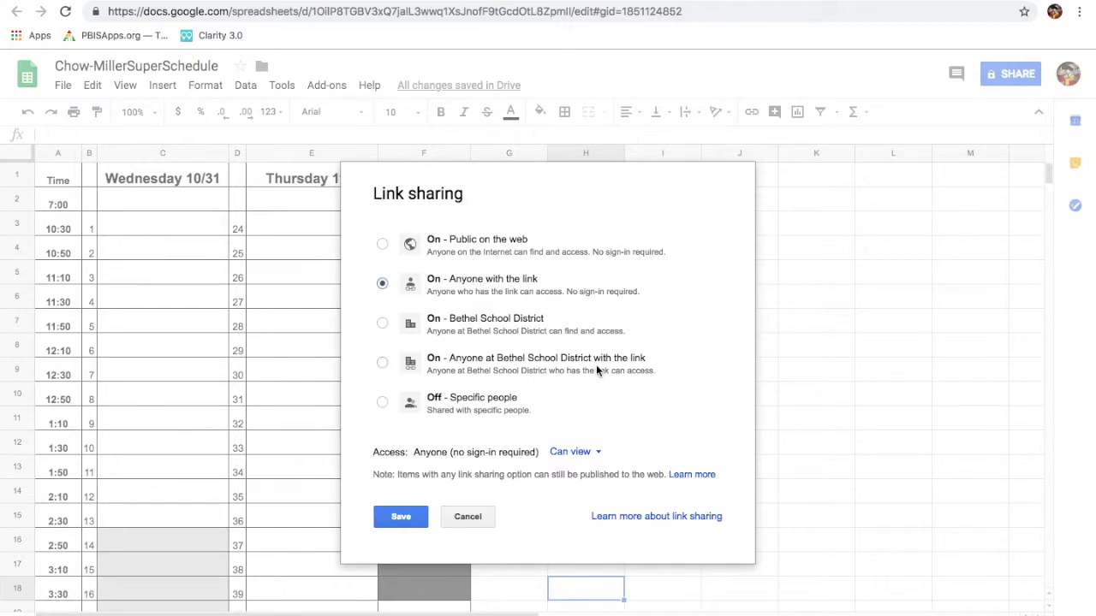
click(599, 453)
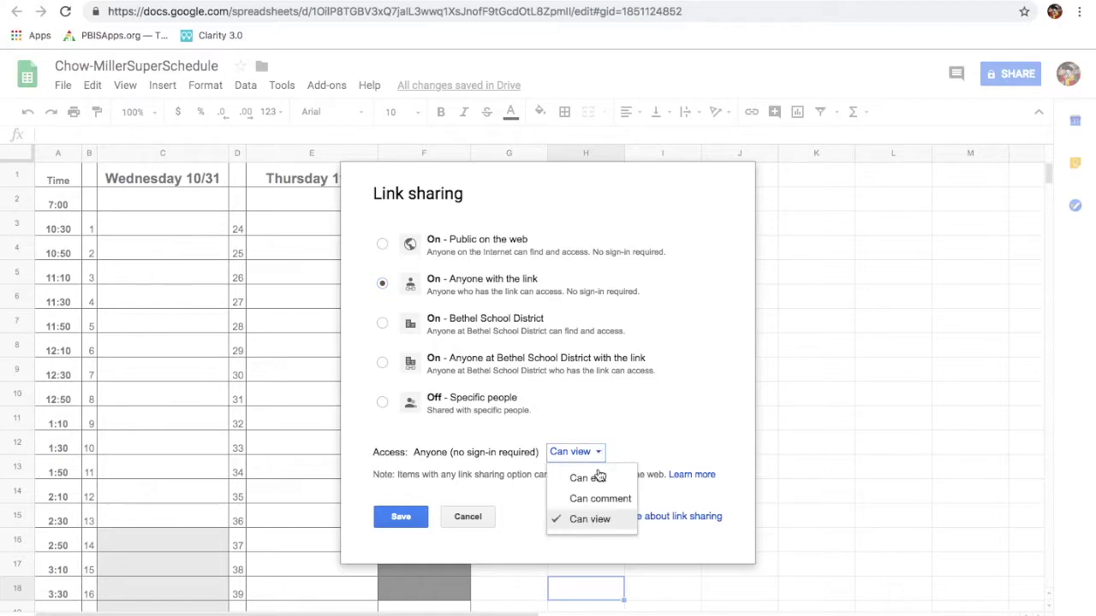
click(593, 485)
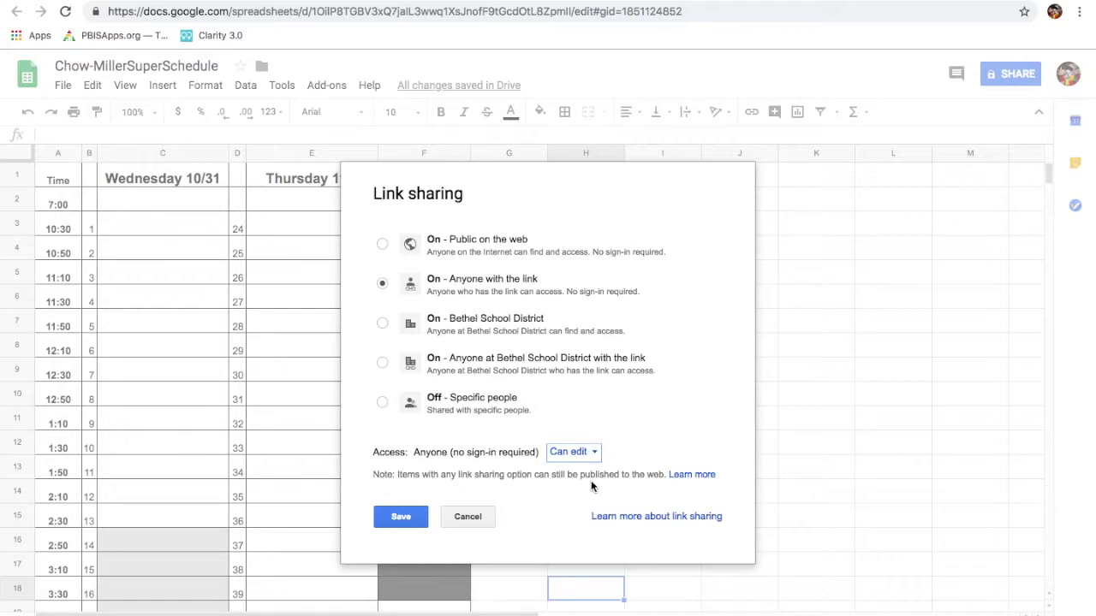
click(394, 517)
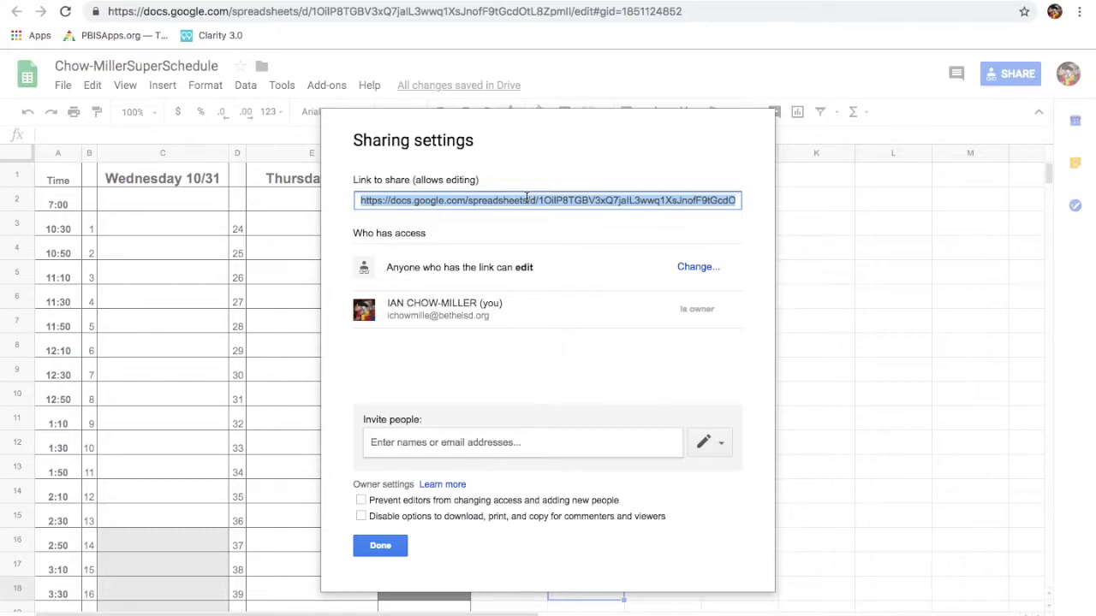
Copy the sheet's share link and close the sharing settings
right_click(526, 200)
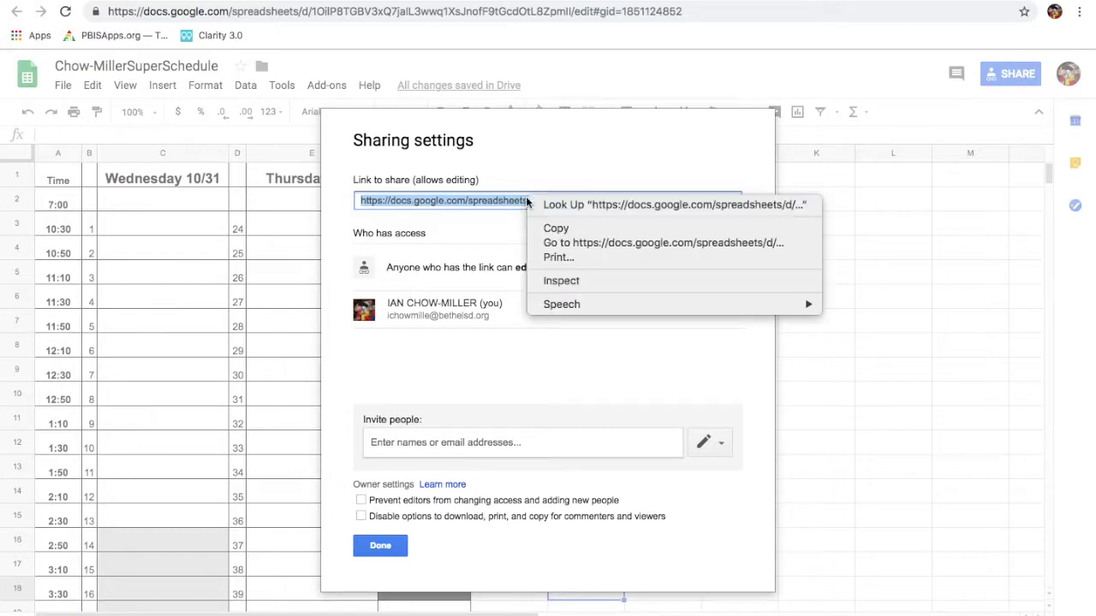
click(552, 231)
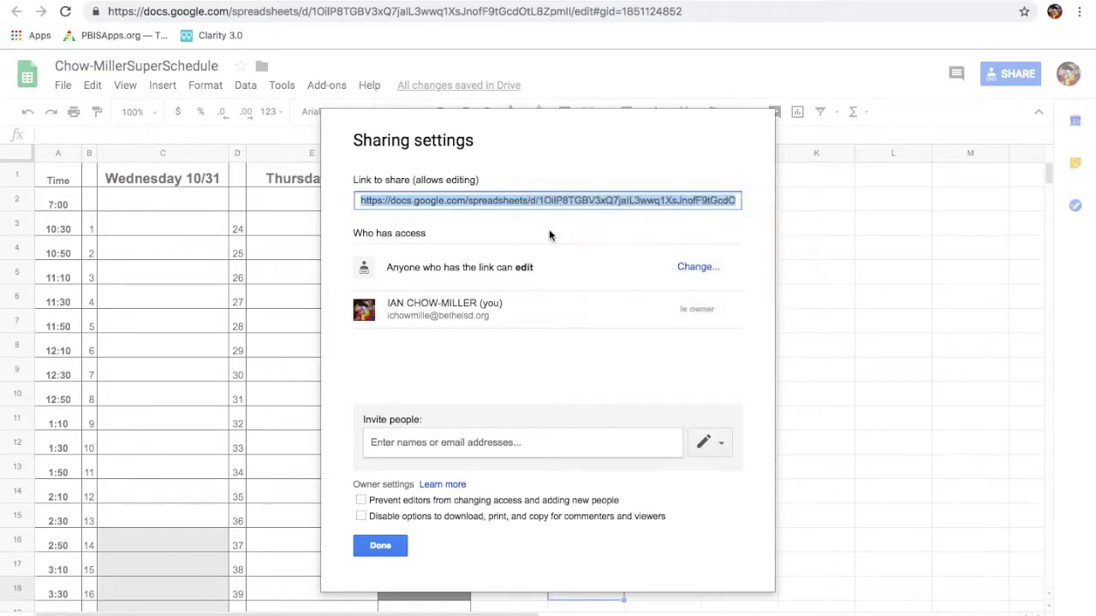
click(381, 546)
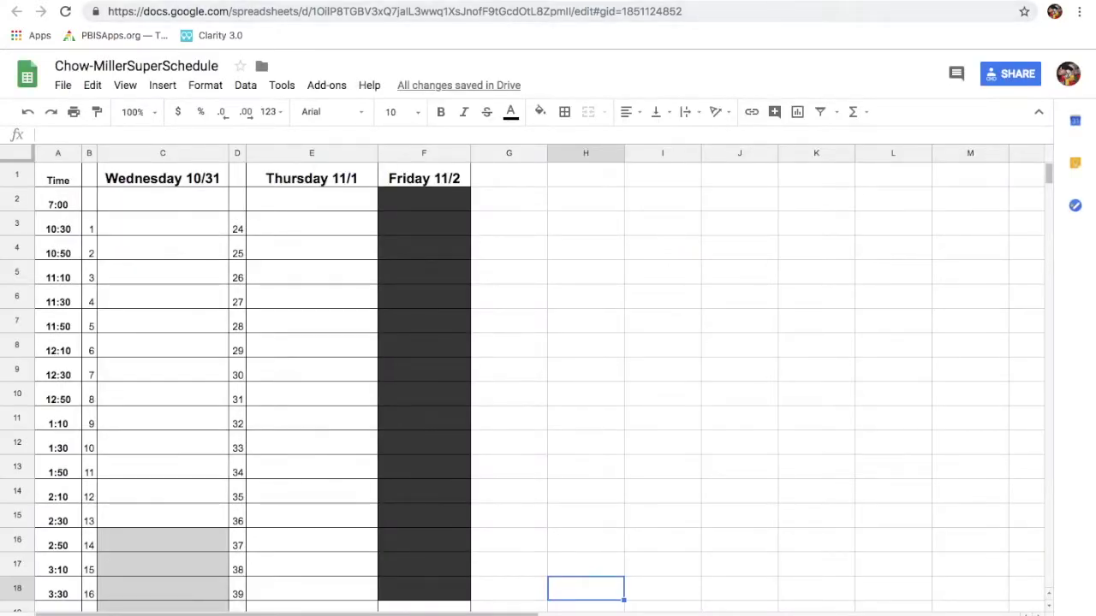
Open the original 2018 Fall Conferences Schedule from My Drive and scroll through it
key(ctrl+Tab)
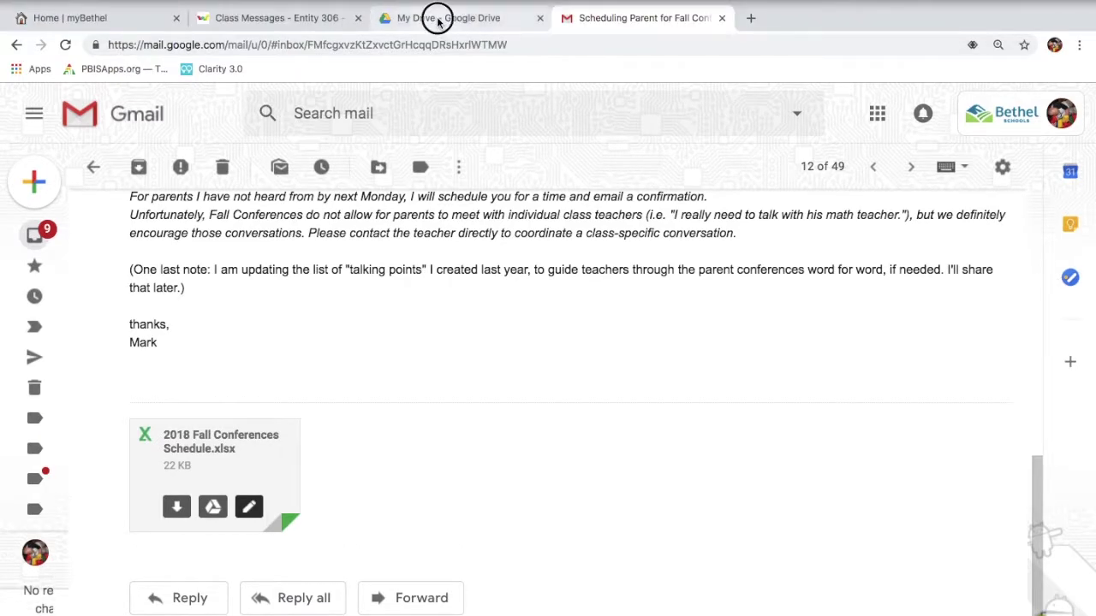
click(437, 18)
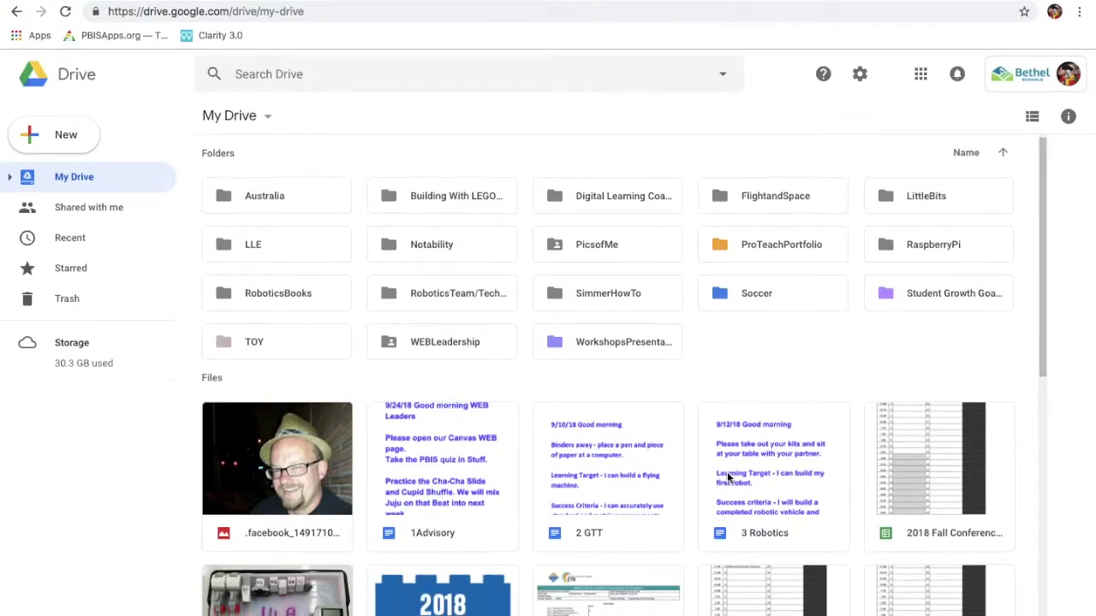
scroll(727, 476, down, 2)
double_click(751, 463)
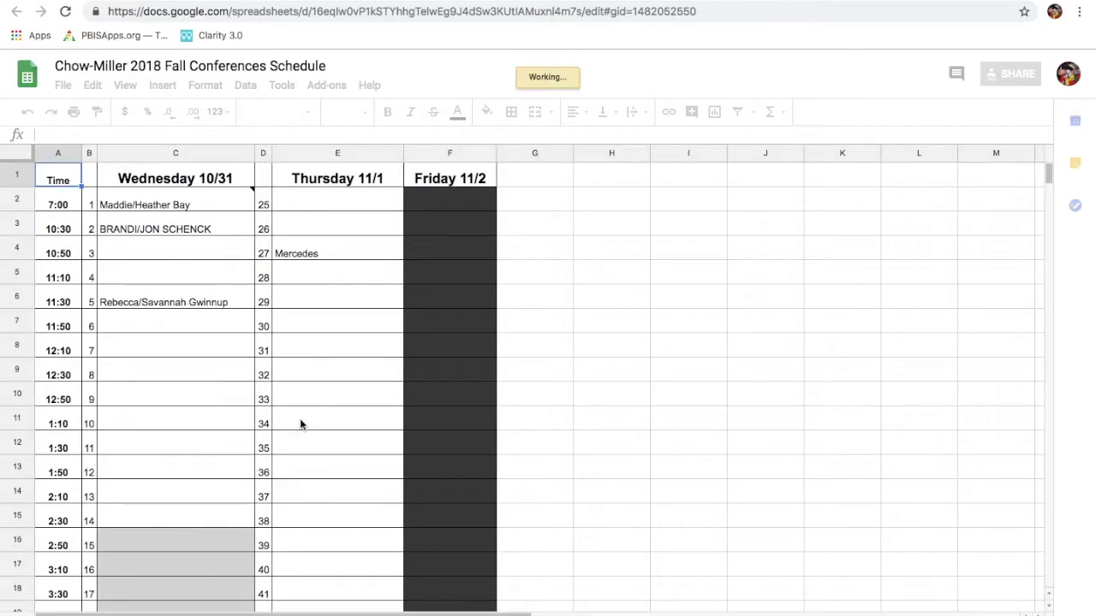
scroll(300, 423, down, 1)
scroll(301, 423, down, 8)
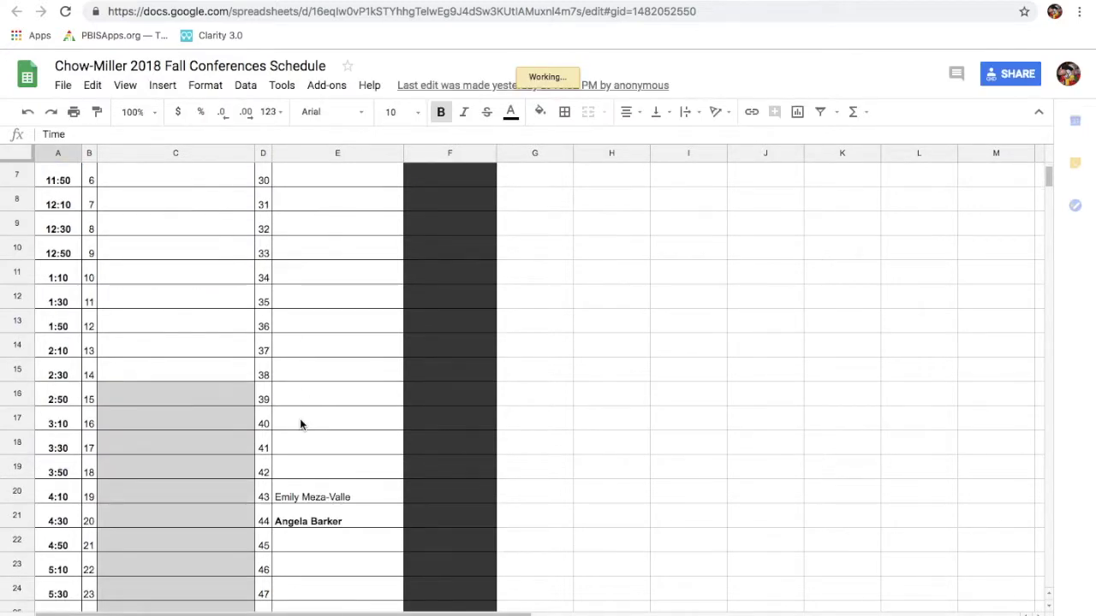
scroll(300, 424, up, 6)
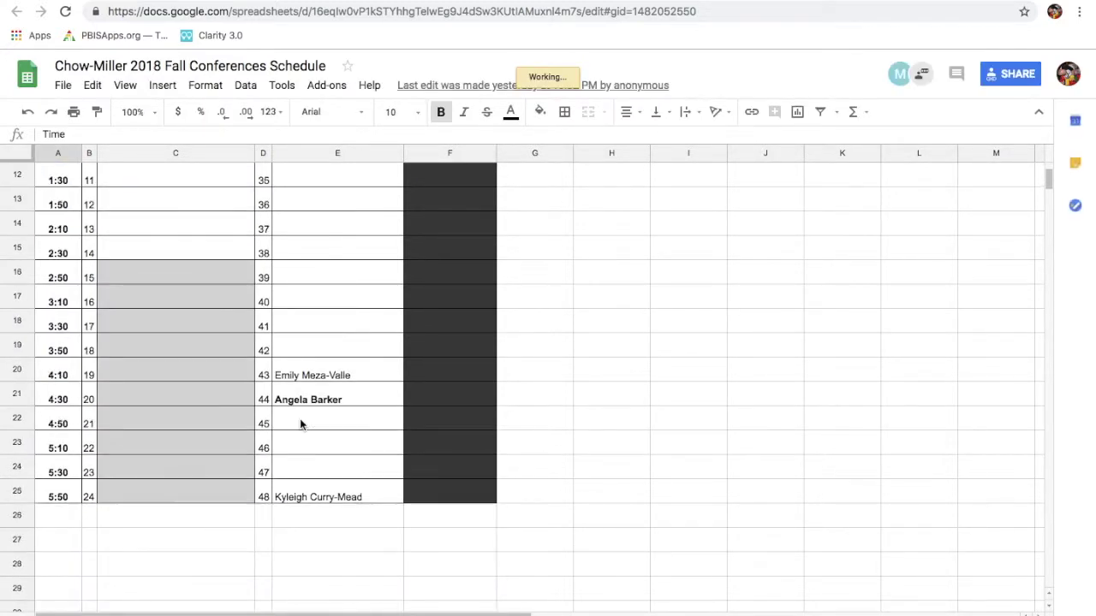
scroll(300, 424, up, 3)
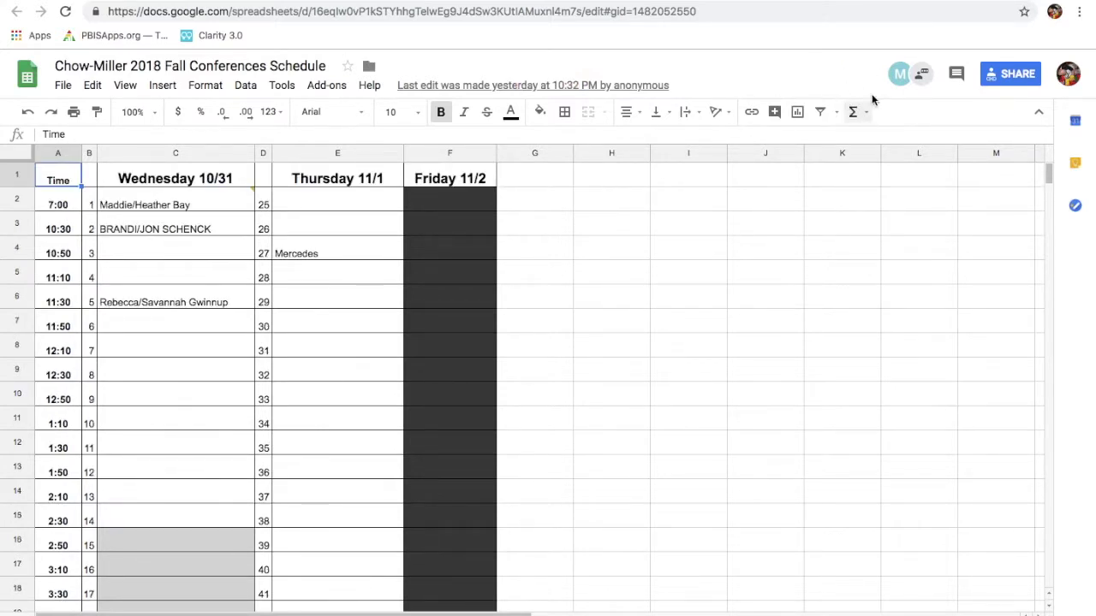
Go back to the My Drive file list, then on to the Skyward tab
mouse_move(896, 74)
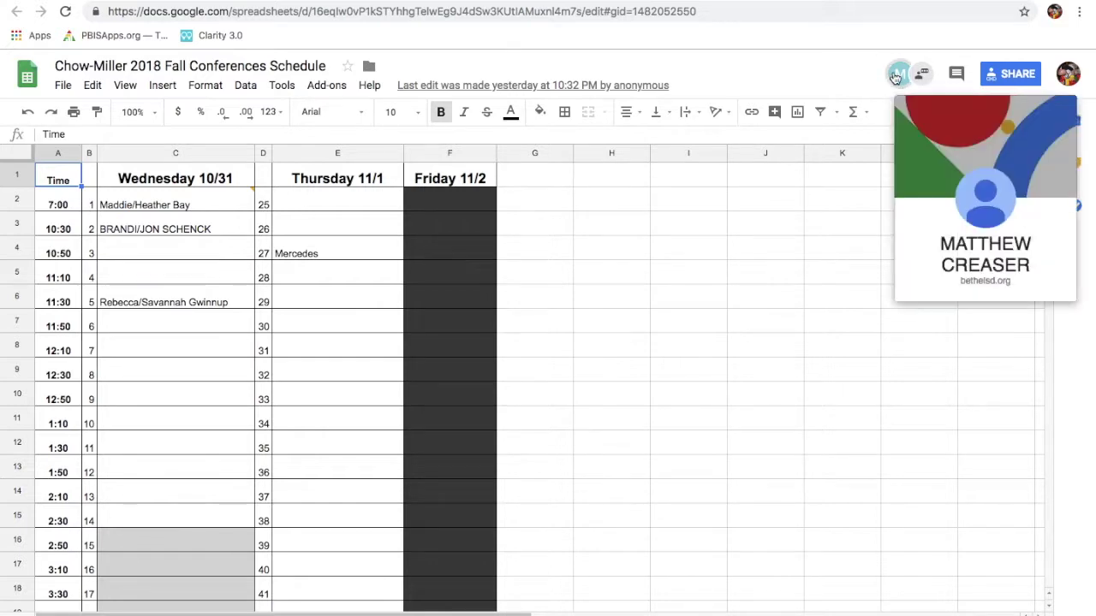
click(897, 75)
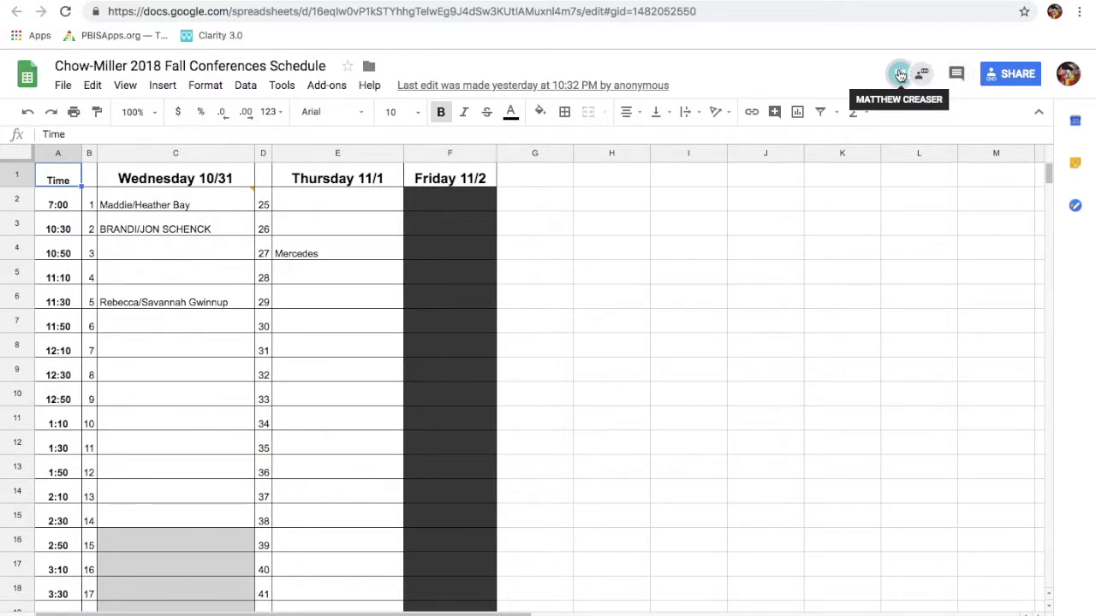
mouse_move(899, 75)
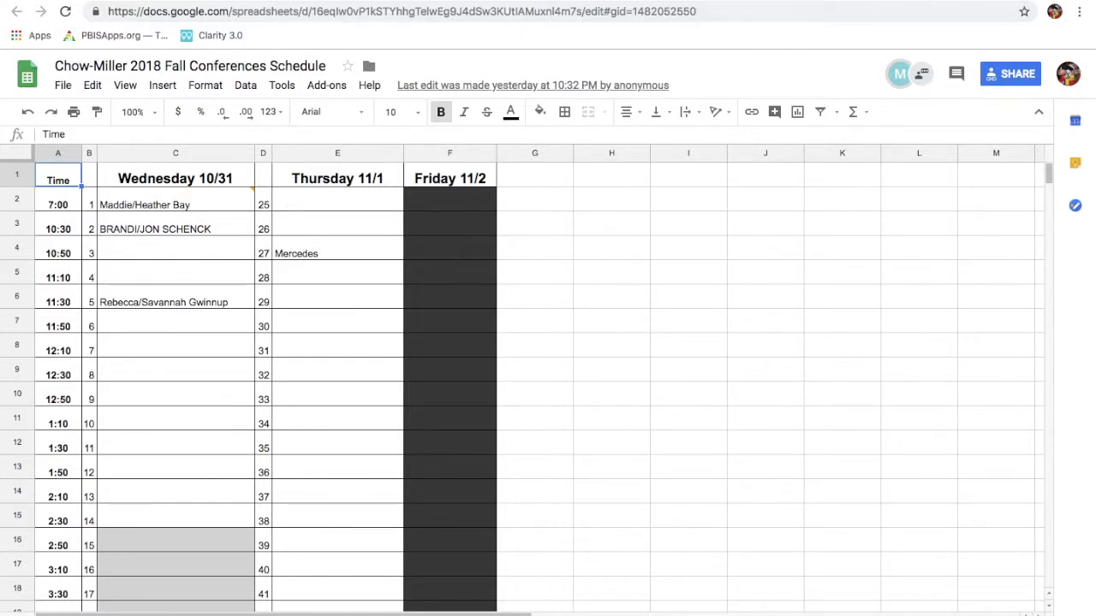
key(ctrl+shift+Tab)
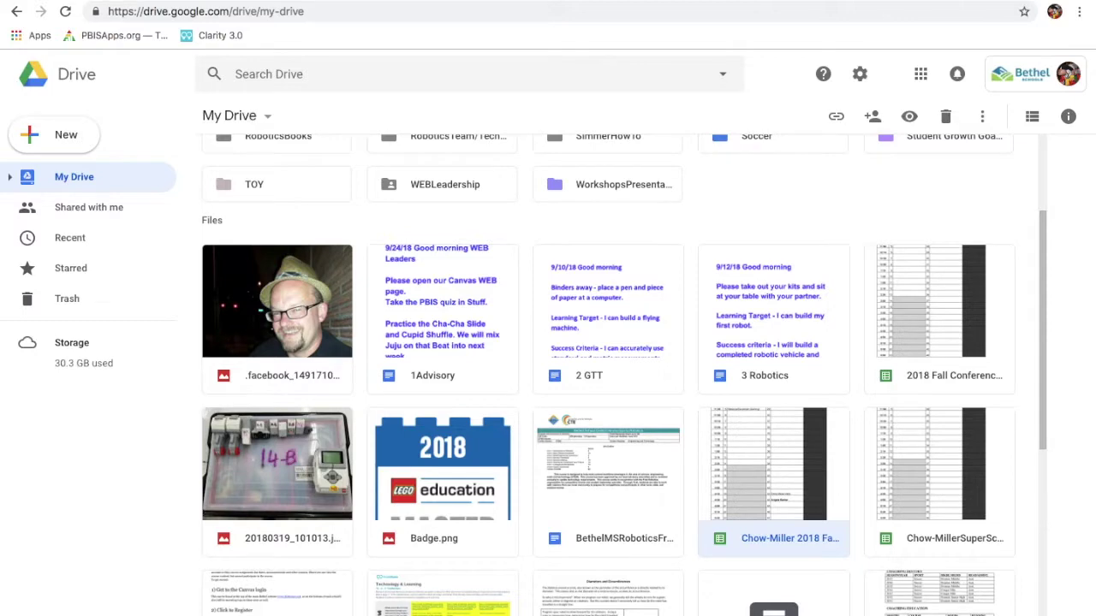
key(ctrl+shift+Tab)
Go to Teacher Access > My Classes and open Class Options for ADVISORY 8
click(13, 101)
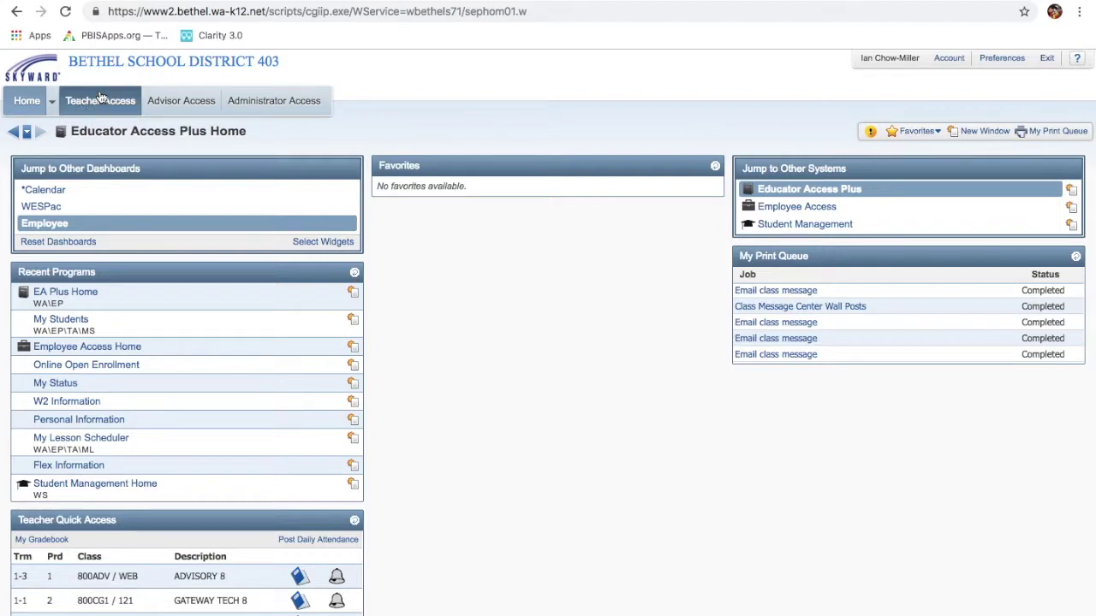
click(100, 98)
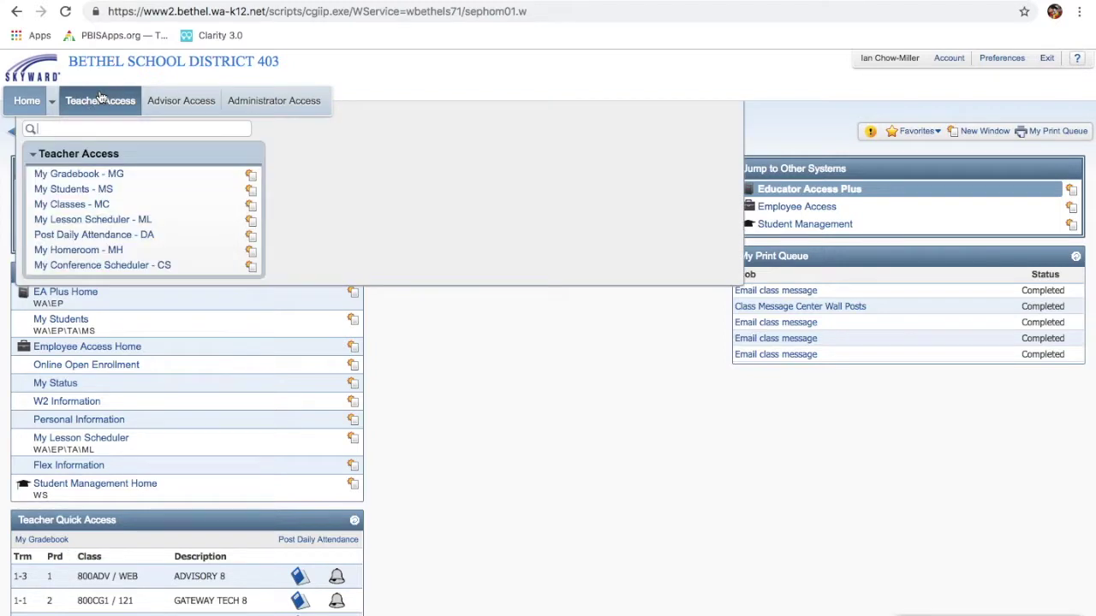
click(72, 208)
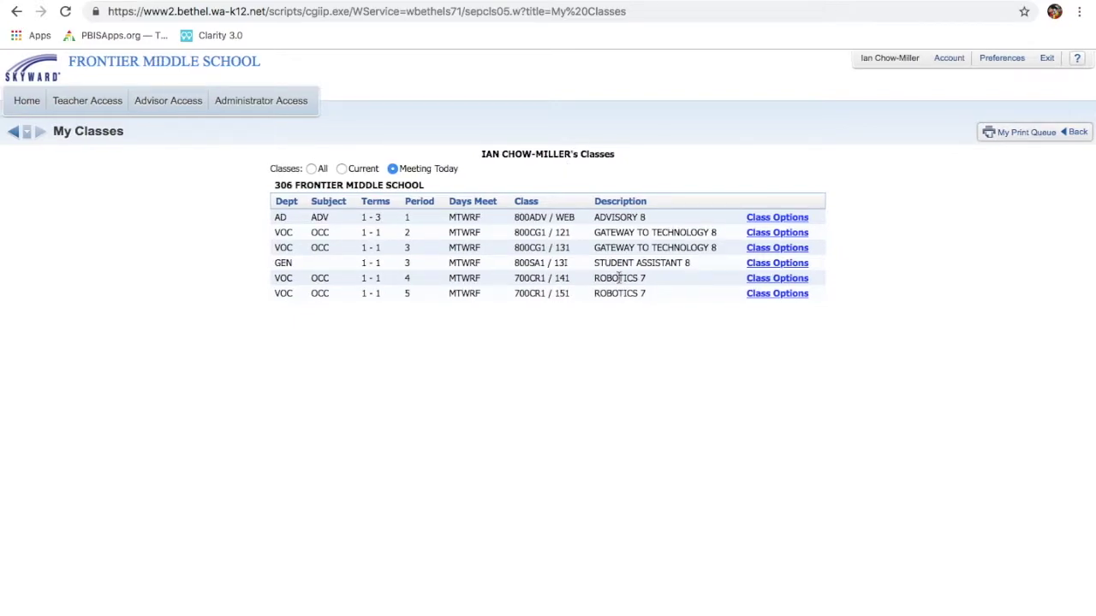
scroll(617, 278, up, 5)
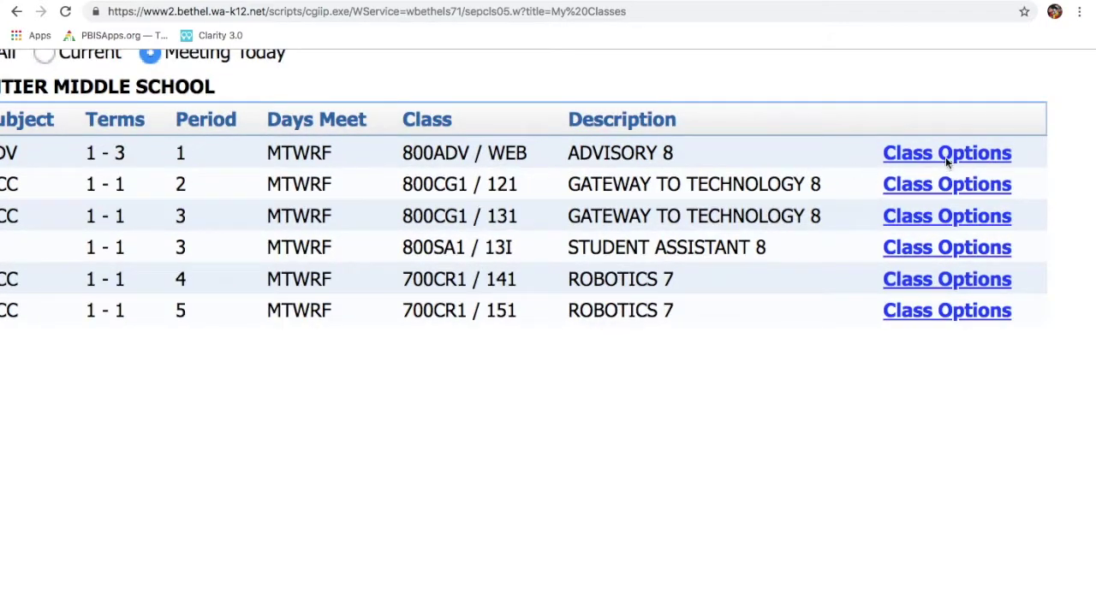
click(945, 155)
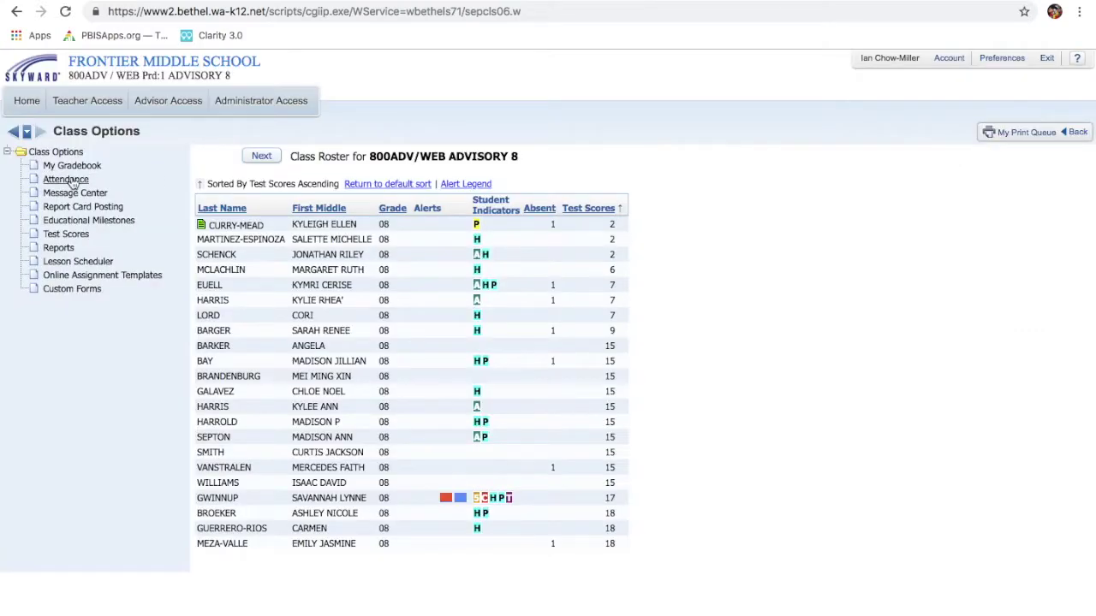
Open the class Message Center and add a new message for the current class
scroll(76, 208, up, 5)
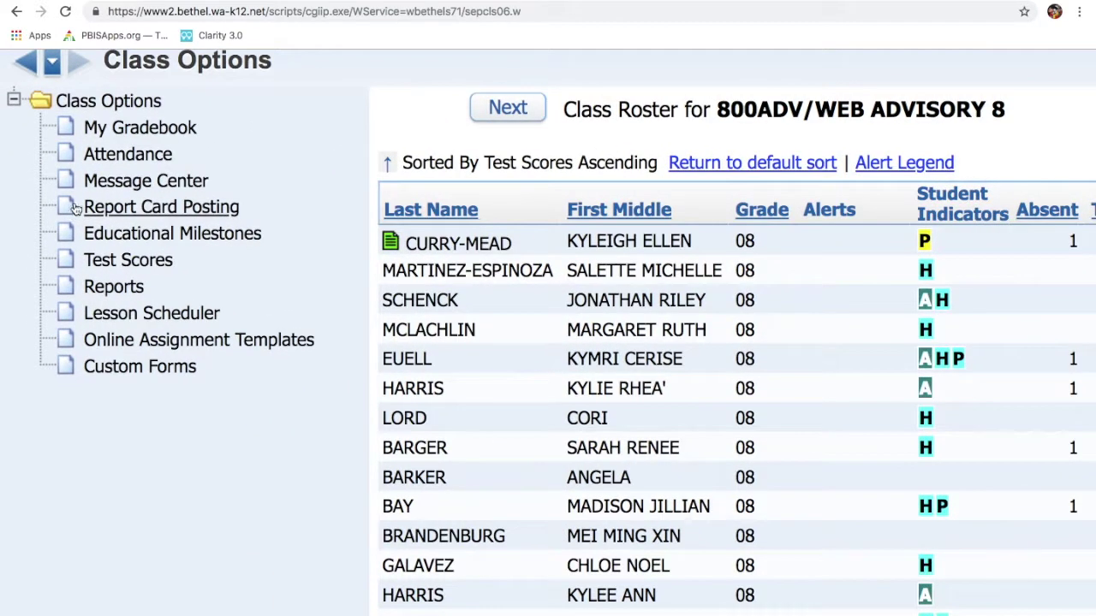
scroll(76, 208, down, 5)
click(110, 187)
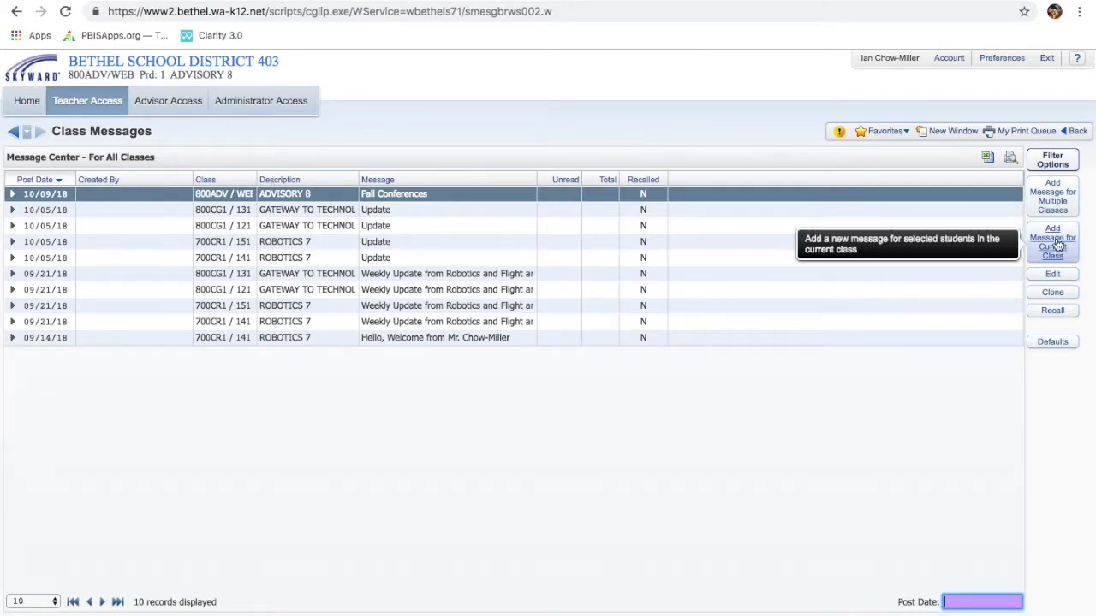
click(1056, 245)
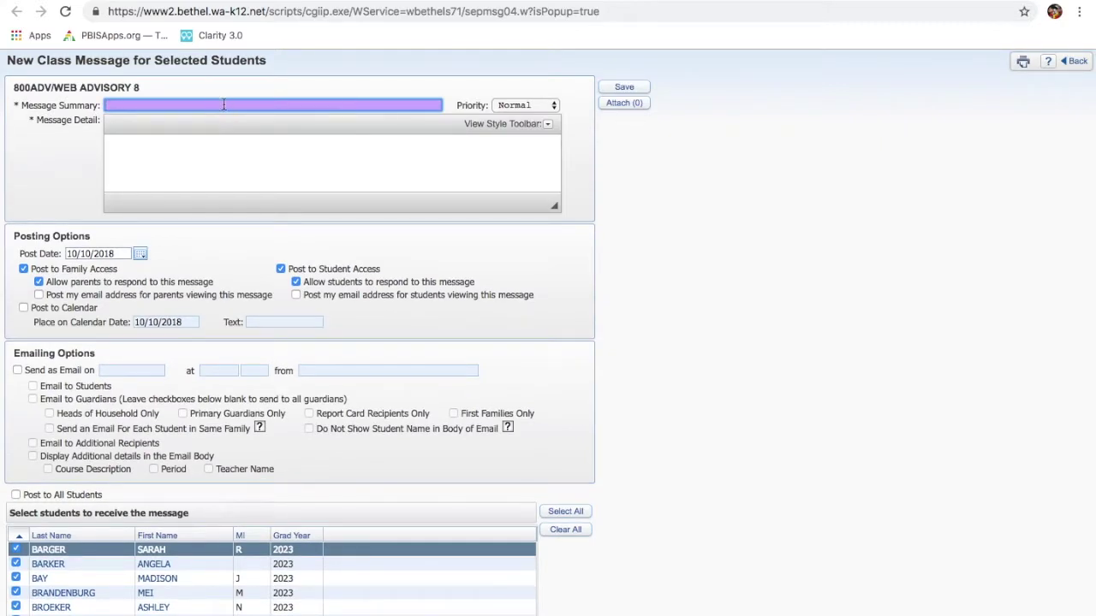
Enter the summary 'Conferences' and paste the schedule share link into the body, followed by two blank lines
text(Conferences)
click(548, 124)
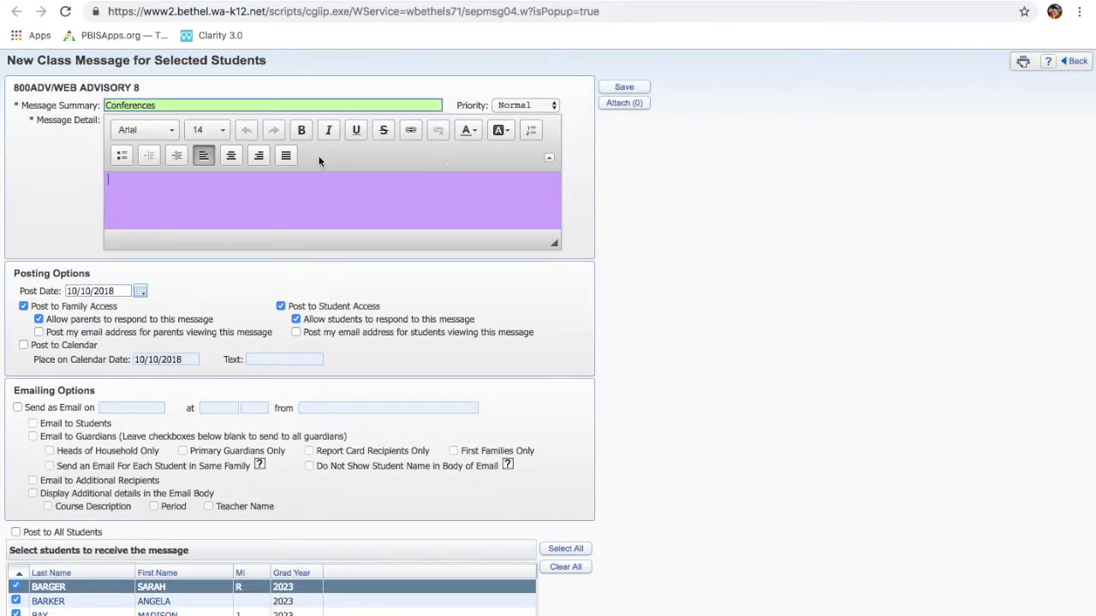
click(130, 198)
click(114, 181)
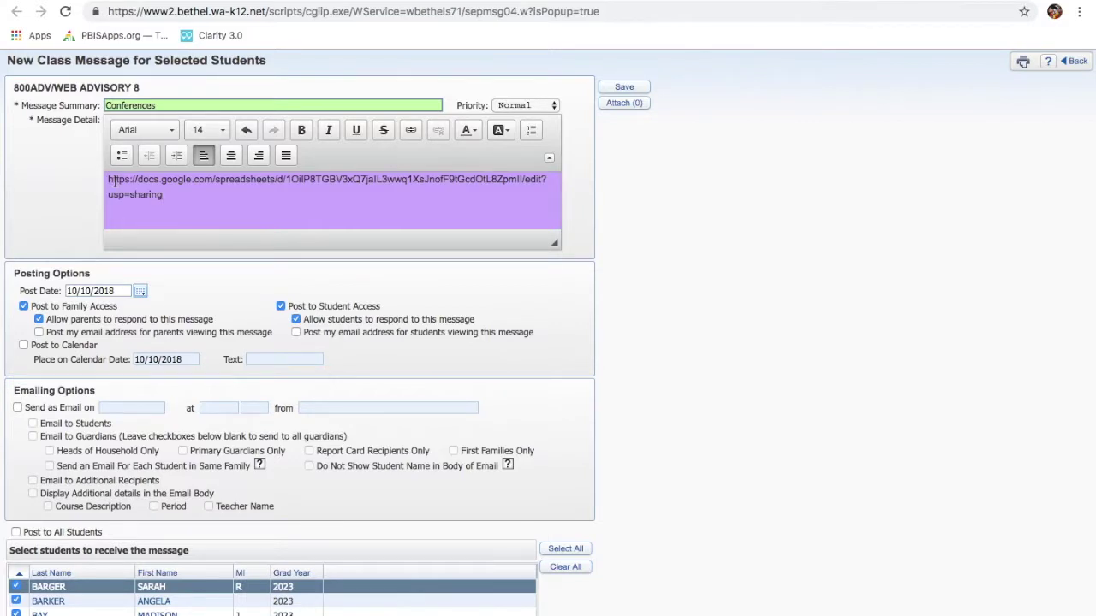
key(Return)
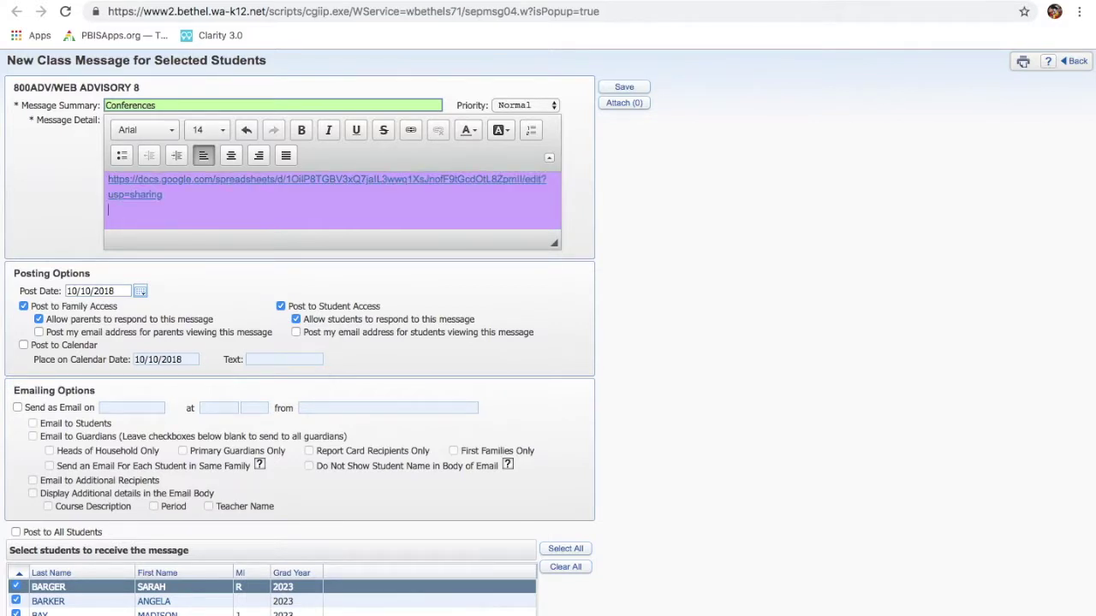
key(Return)
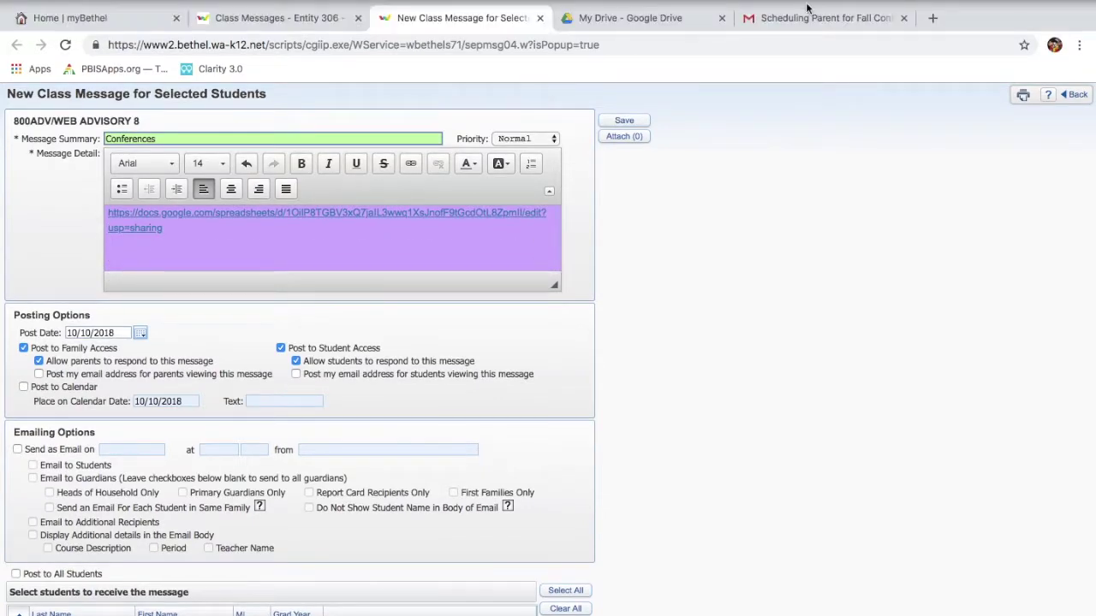
click(813, 18)
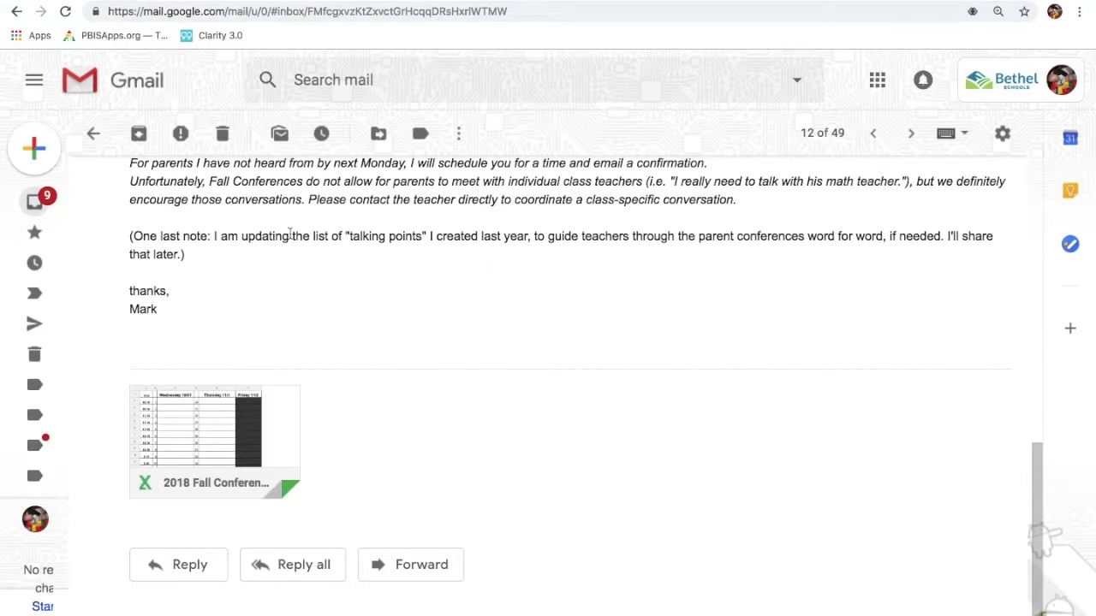
Copy the suggested 'Greetings Parents!' paragraphs from the Gmail conferences email
scroll(290, 234, up, 3)
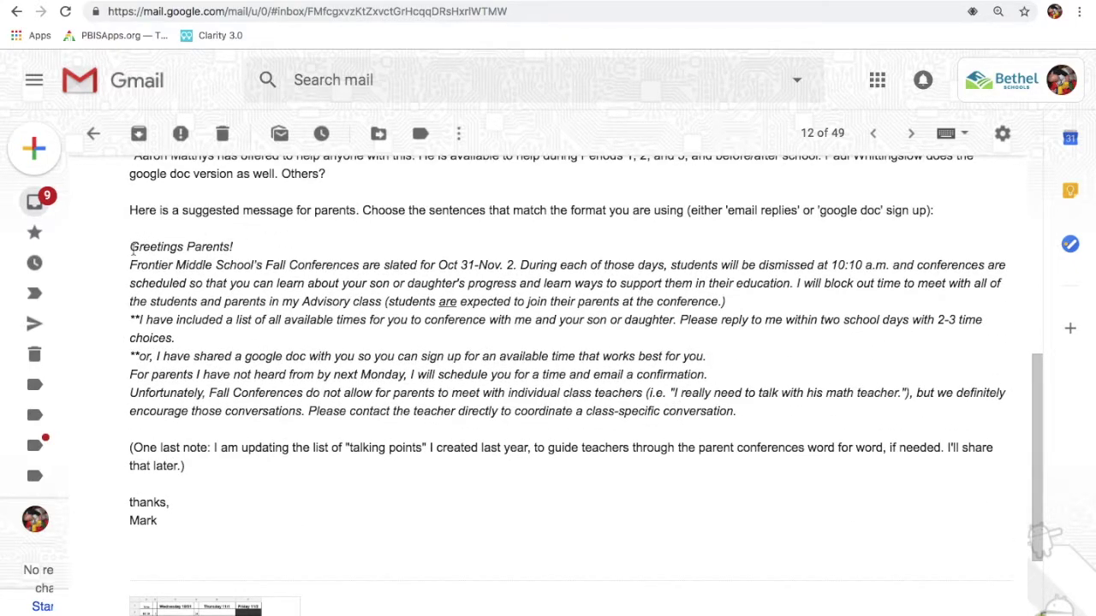
drag(132, 249, 745, 419)
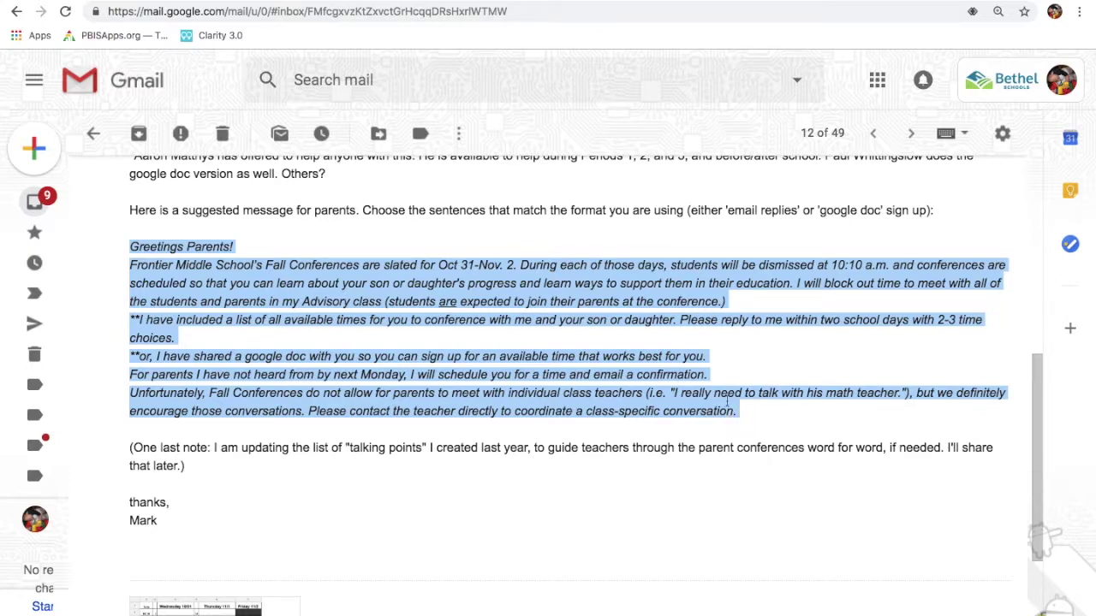
right_click(528, 278)
click(552, 308)
key(ctrl+Tab)
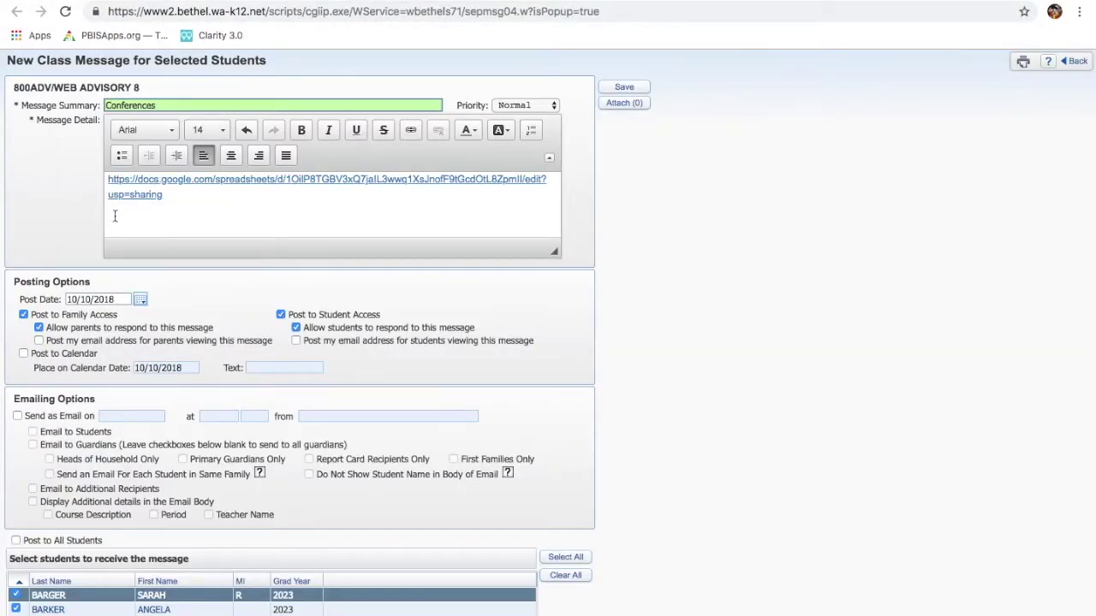
Paste the 'Greetings Parents!' text into the message body below the link
key(ctrl+a)
key(Return)
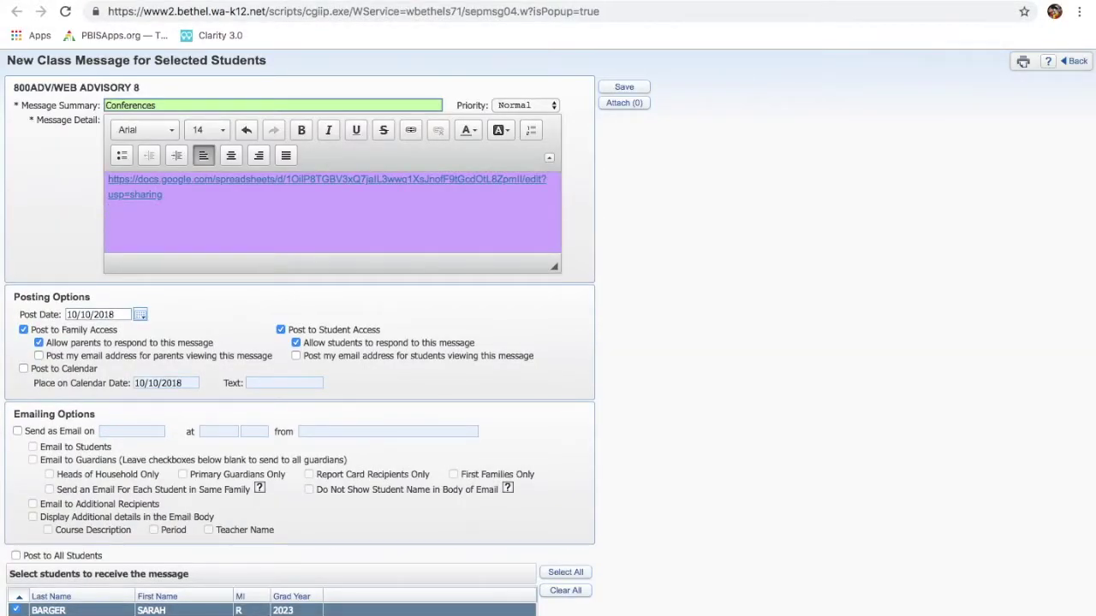
key(ctrl+v)
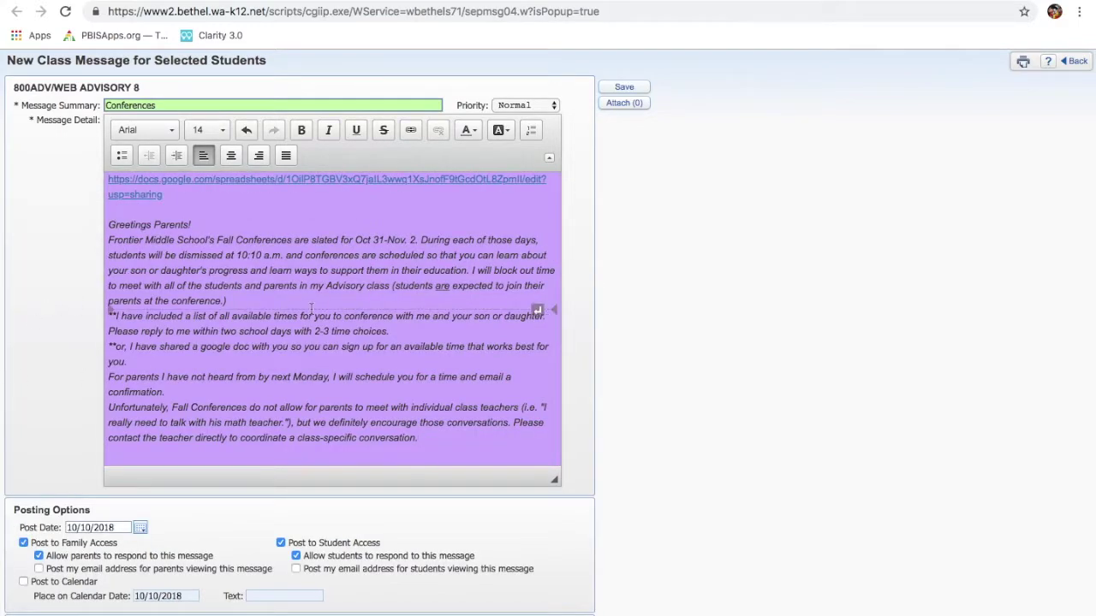
scroll(311, 308, up, 5)
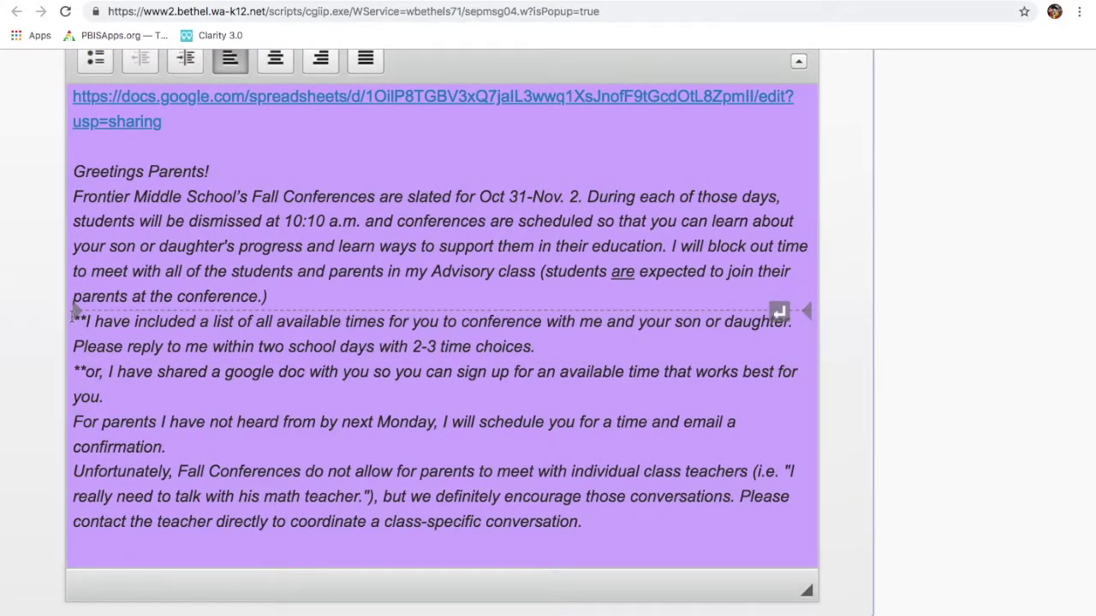
Delete the list-of-times paragraph and the '**or,' lead-in with its blank line
drag(71, 314, 544, 340)
key(BackSpace)
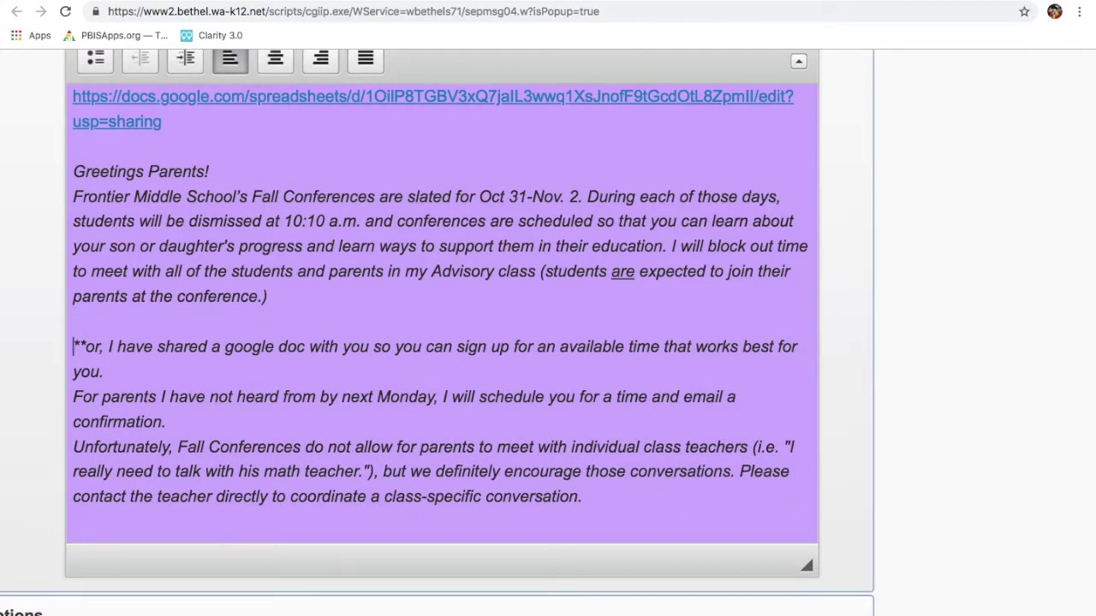
key(Right)
key(Right)
key(Right)
key(Right)
key(Right)
key(BackSpace)
key(BackSpace)
key(BackSpace)
key(BackSpace)
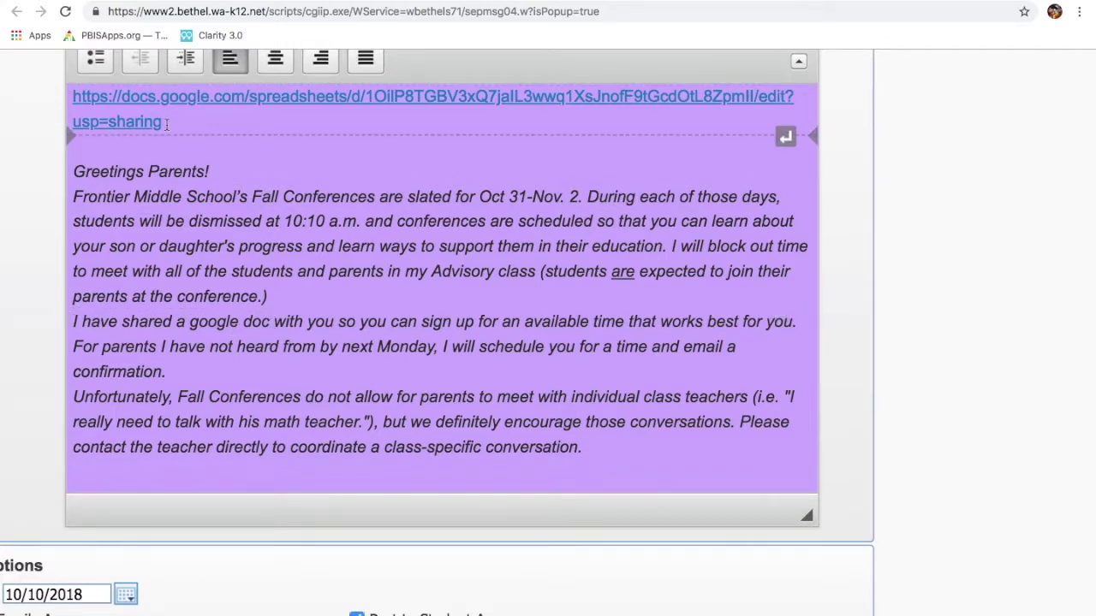
Delete the raw sheet URL and the blank lines above the greeting
drag(166, 122, 57, 97)
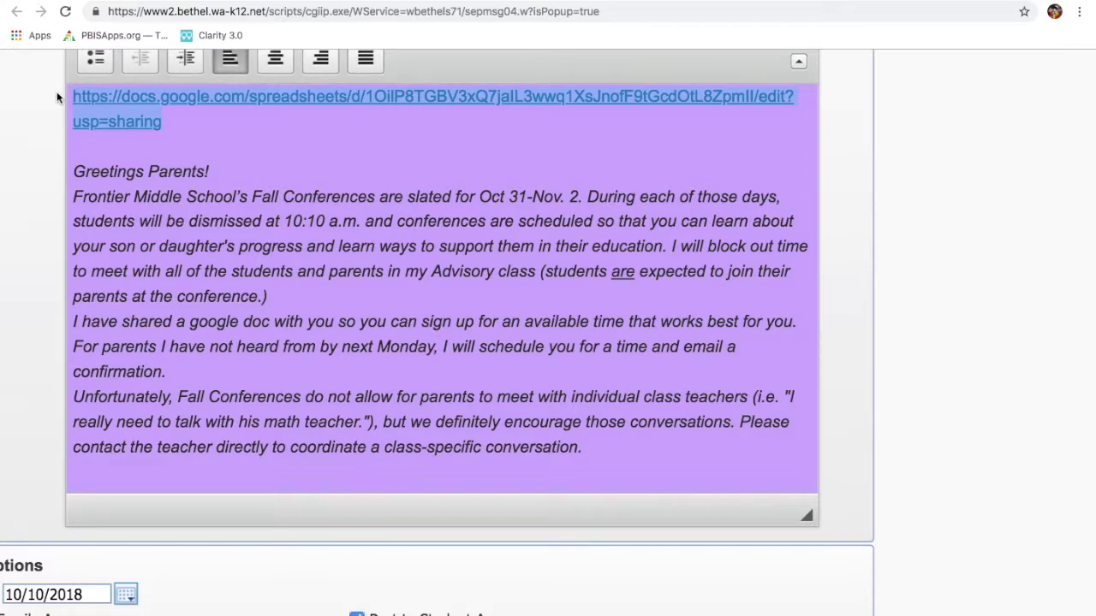
key(BackSpace)
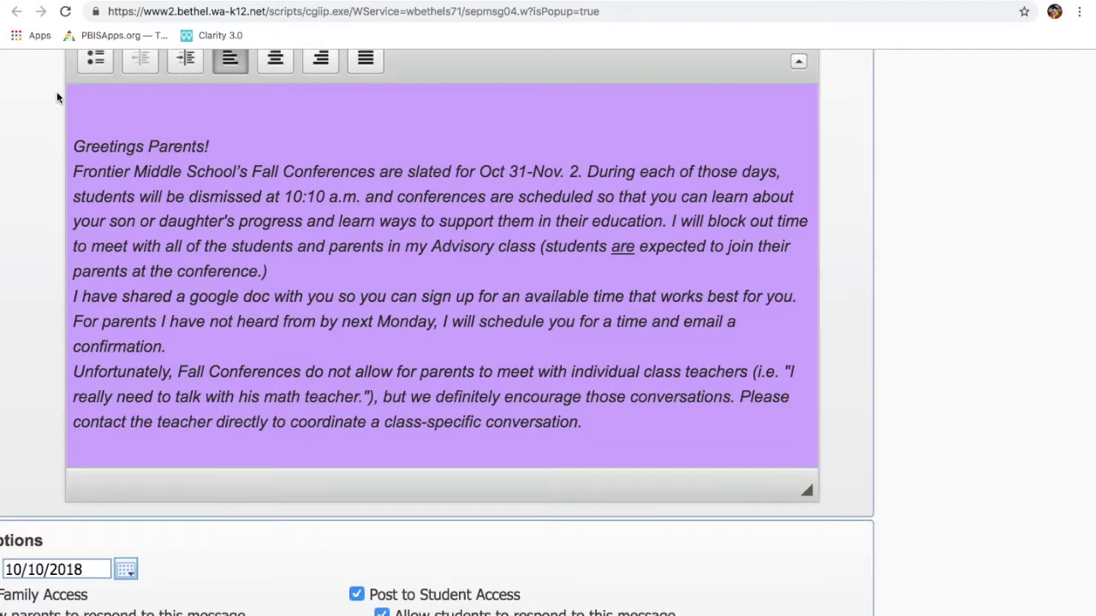
key(Down)
key(Down)
key(BackSpace)
key(BackSpace)
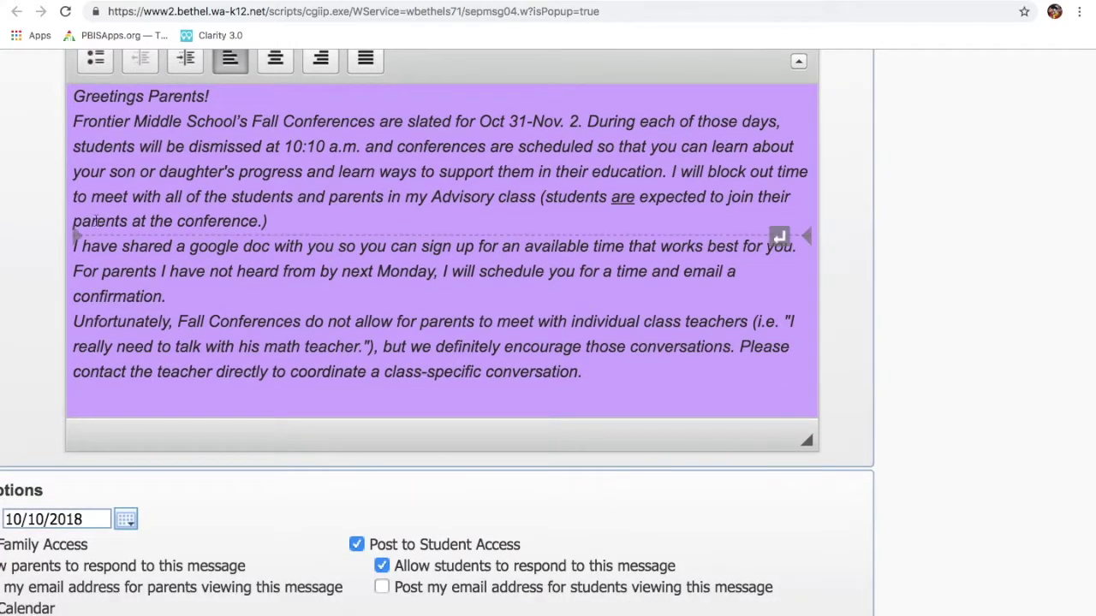
Link the phrase 'have shared a google doc' to the pasted sheet sharing URL
drag(75, 248, 183, 248)
drag(257, 247, 77, 247)
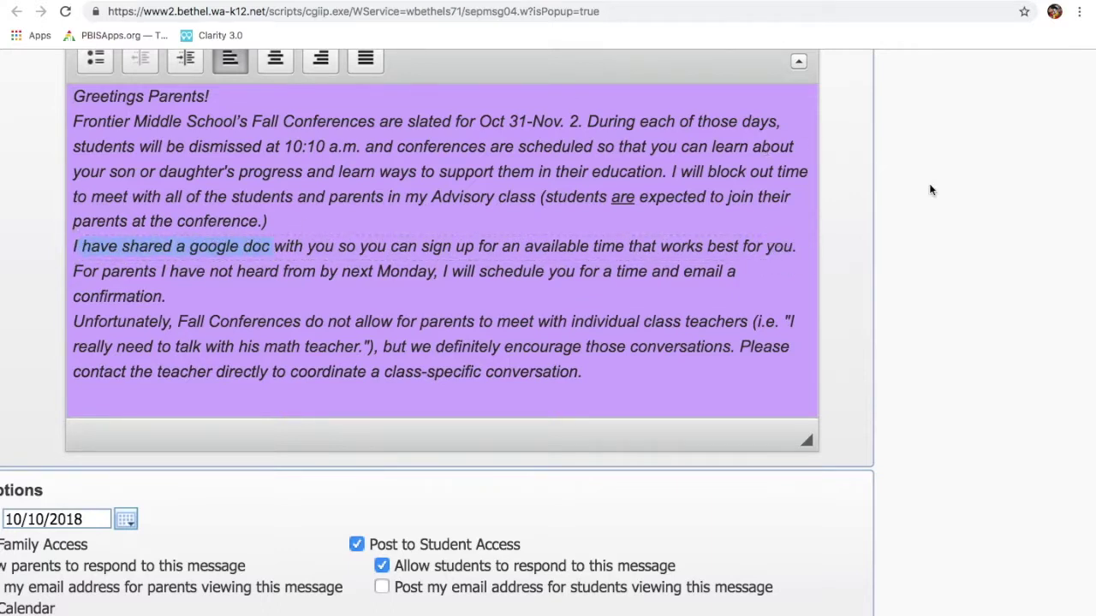
scroll(958, 199, up, 1)
scroll(958, 198, up, 3)
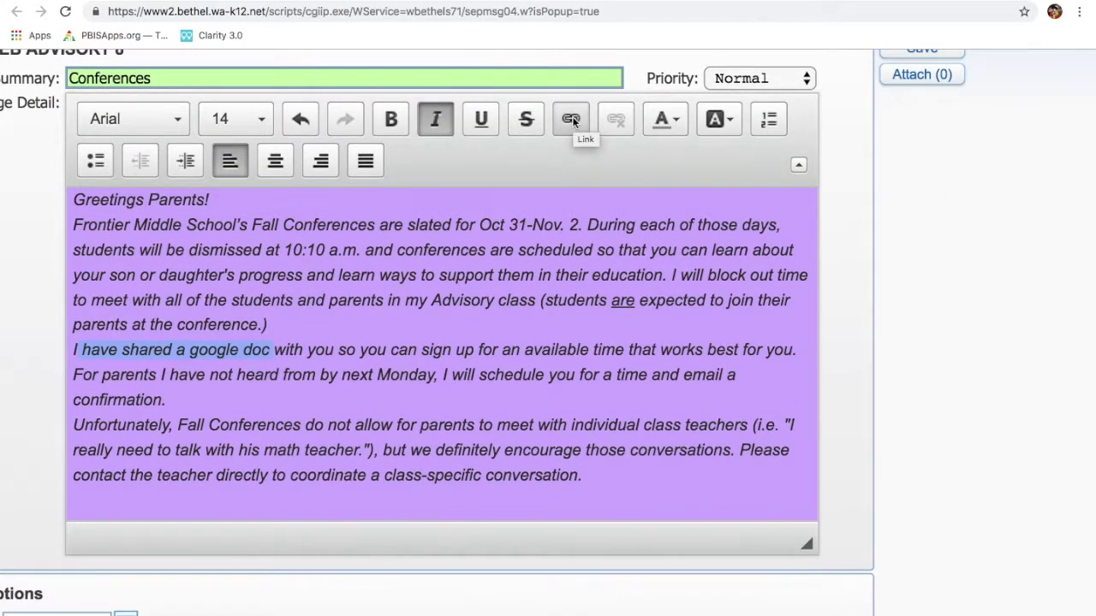
click(571, 120)
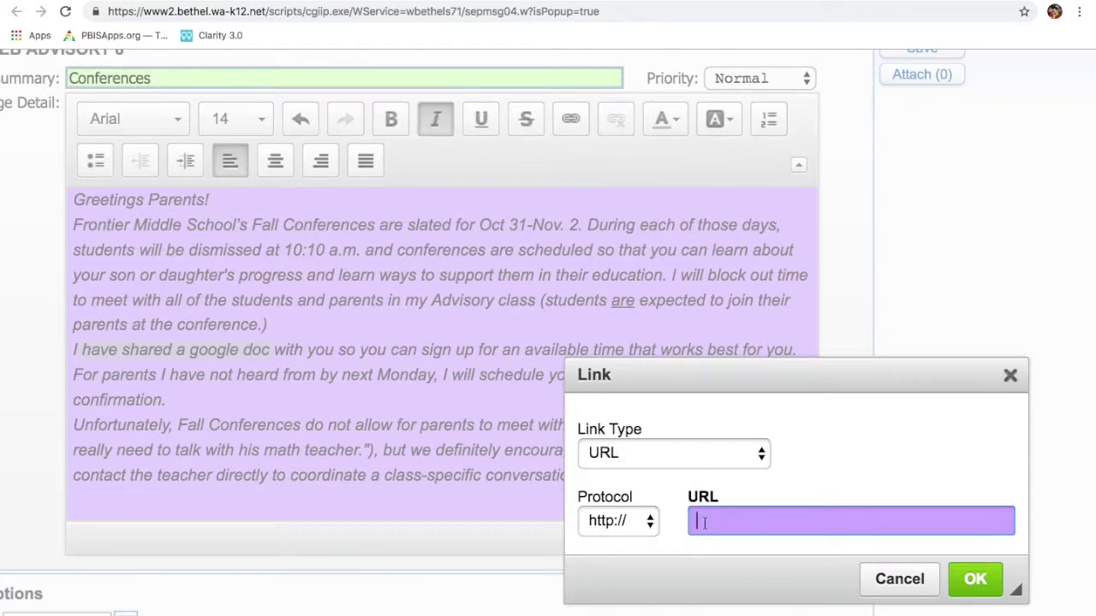
key(super+v)
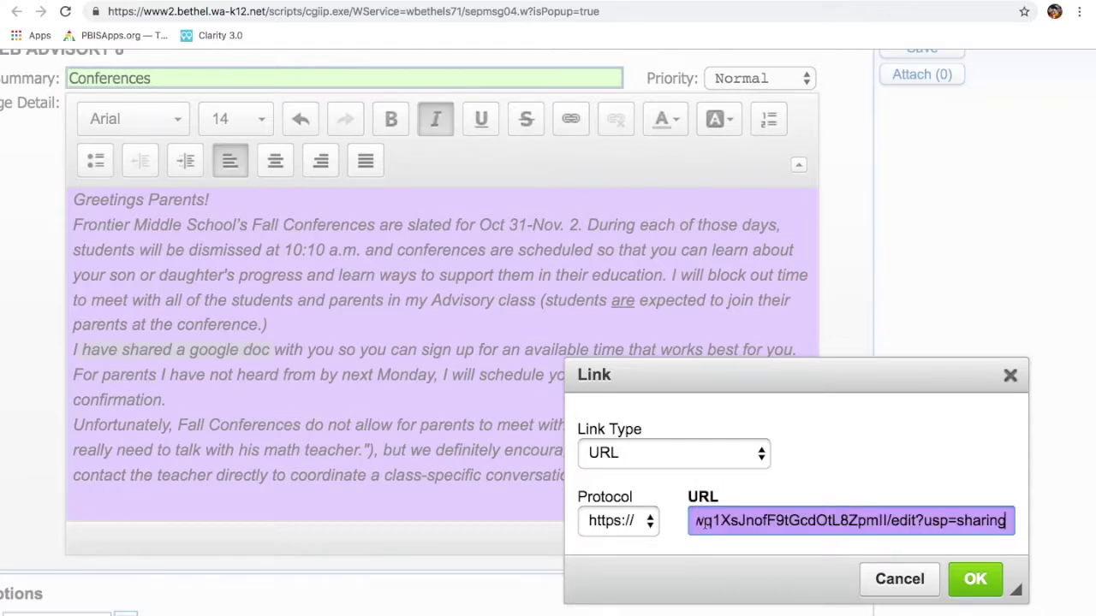
click(976, 580)
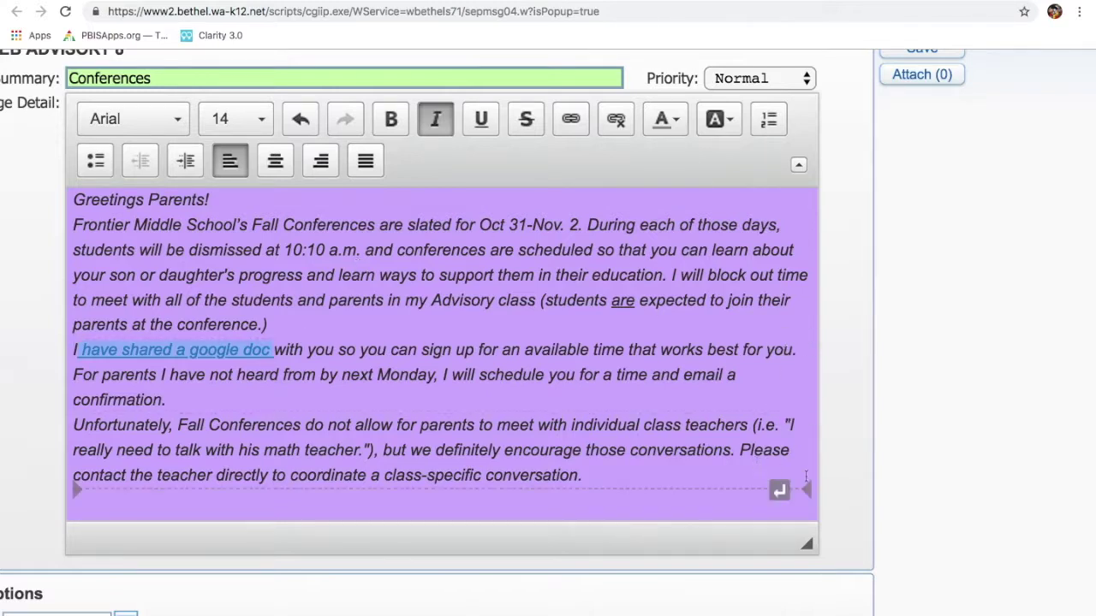
scroll(898, 516, down, 3)
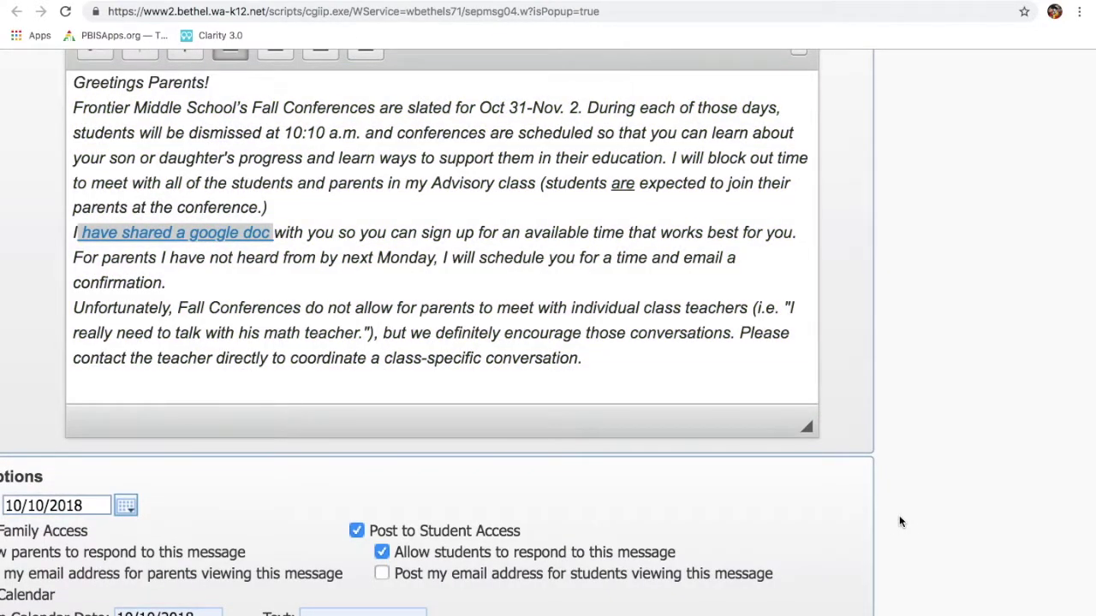
Show your email address to parents and students, and post to the calendar as 'Conference'
scroll(899, 520, left, 3)
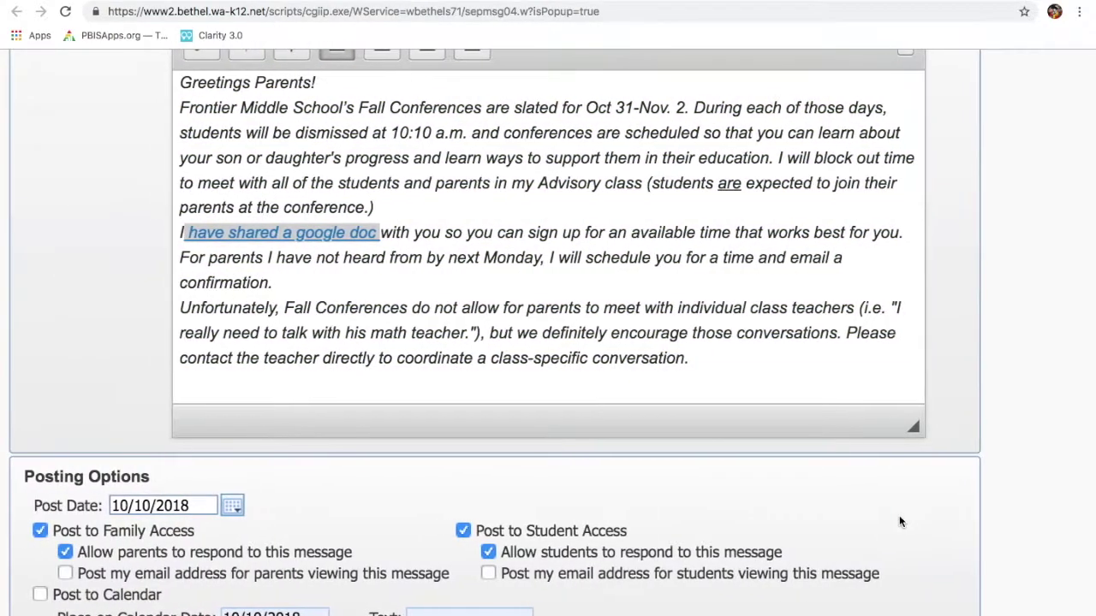
scroll(899, 521, down, 10)
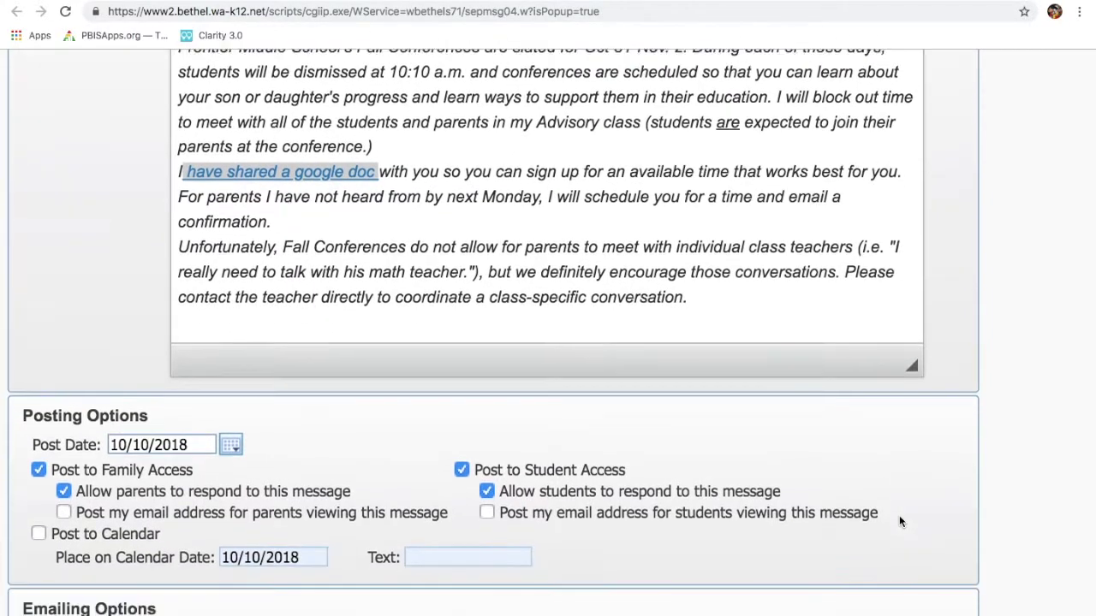
scroll(899, 520, down, 1)
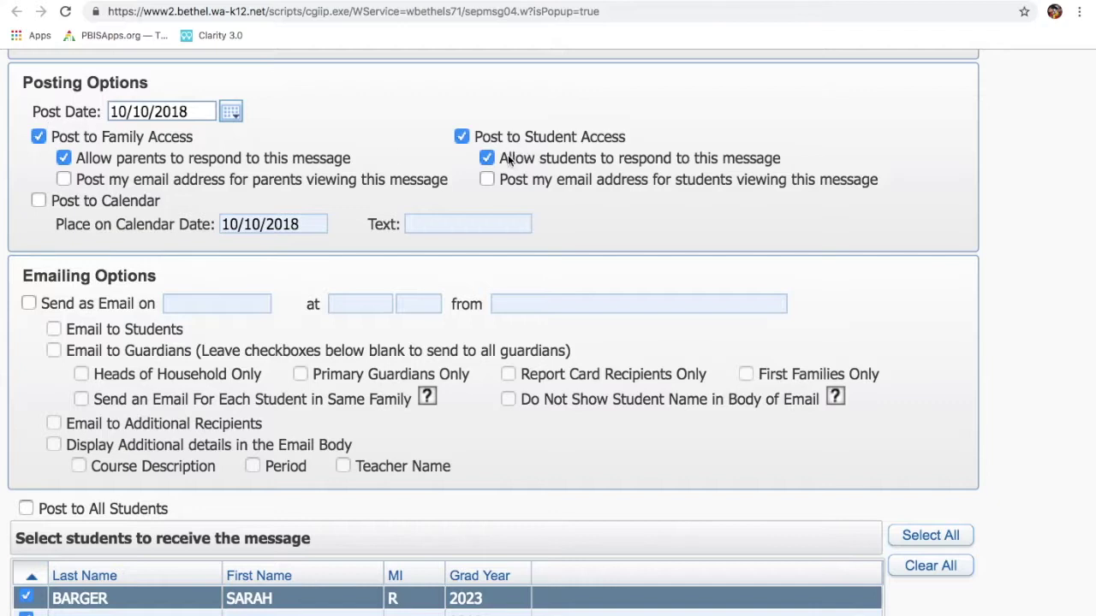
click(64, 179)
click(489, 180)
click(37, 202)
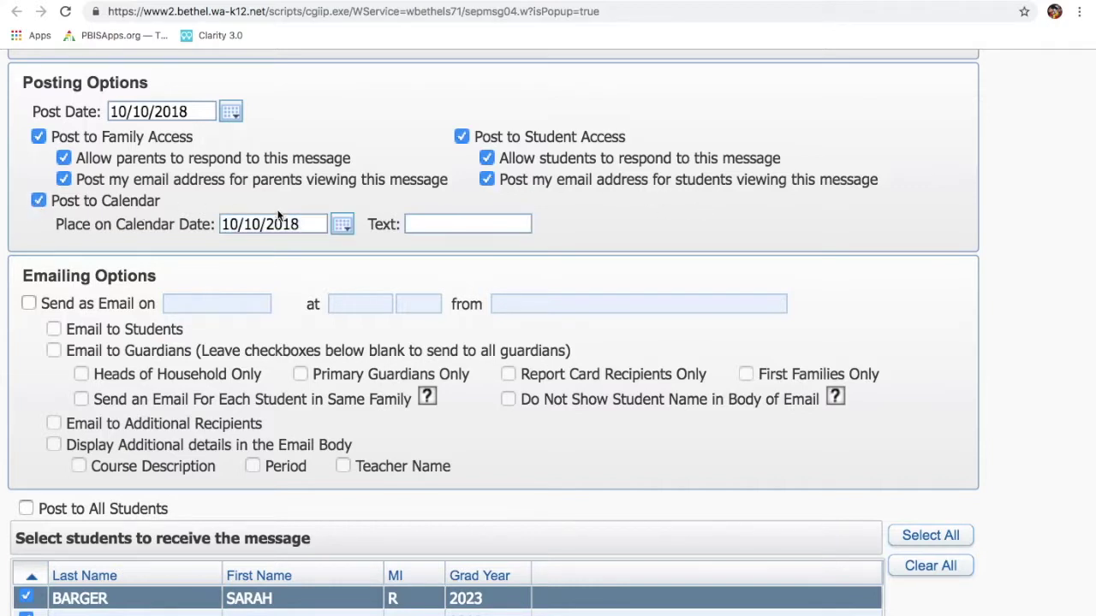
click(426, 222)
text(C)
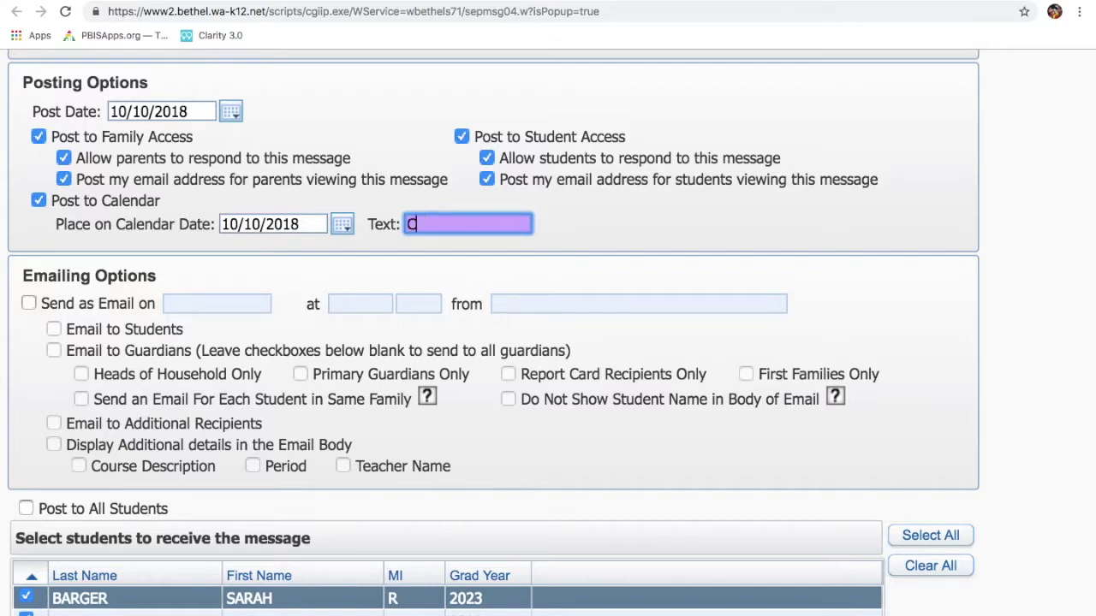
text(onference)
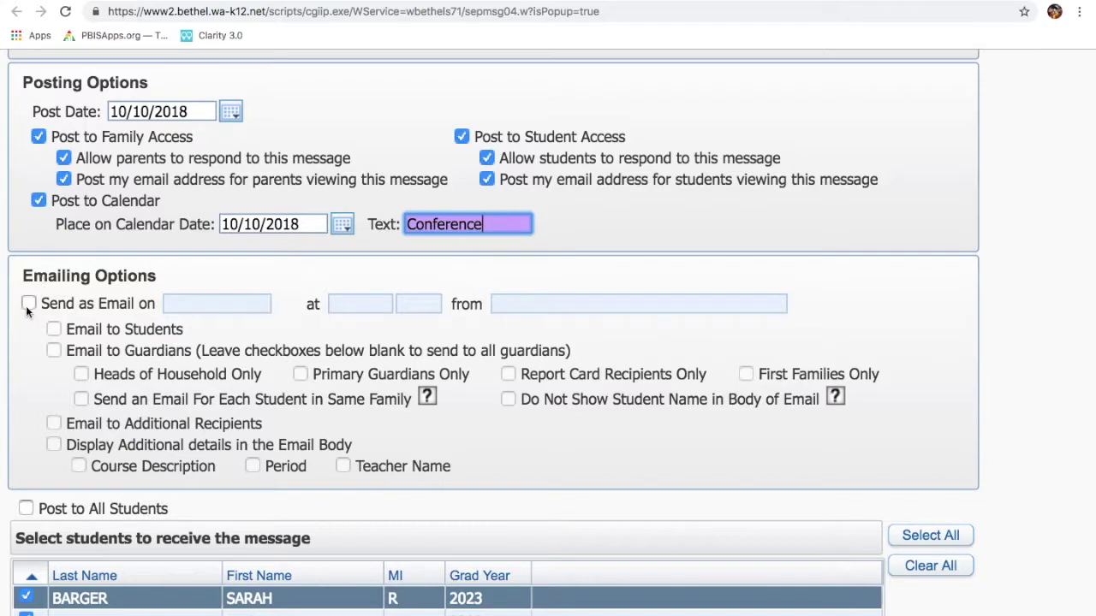
Send the message as an email to both students and guardians
click(28, 304)
click(53, 329)
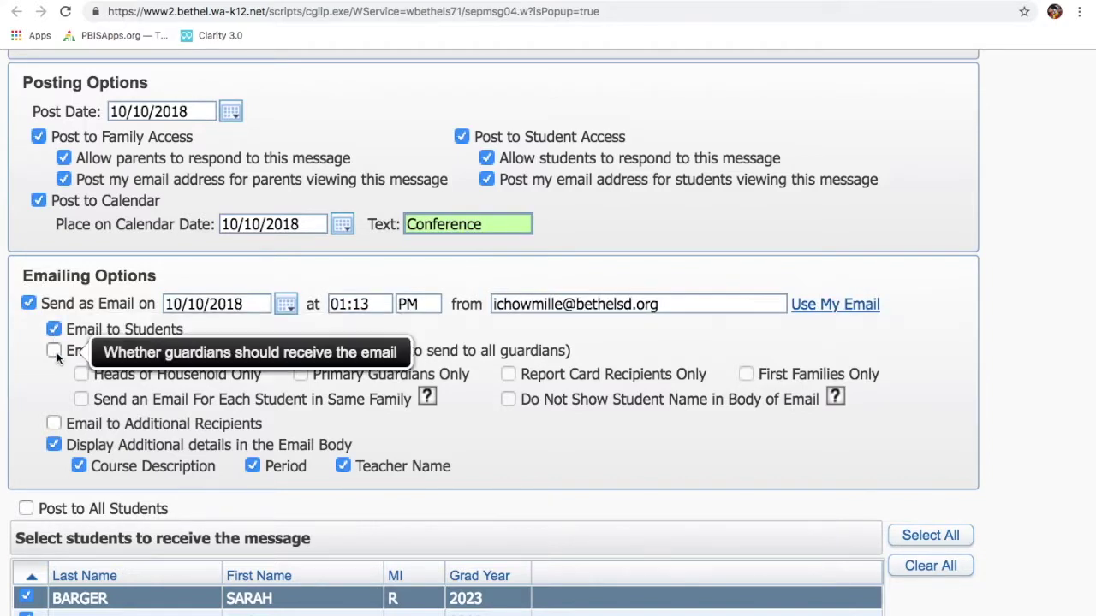
click(55, 352)
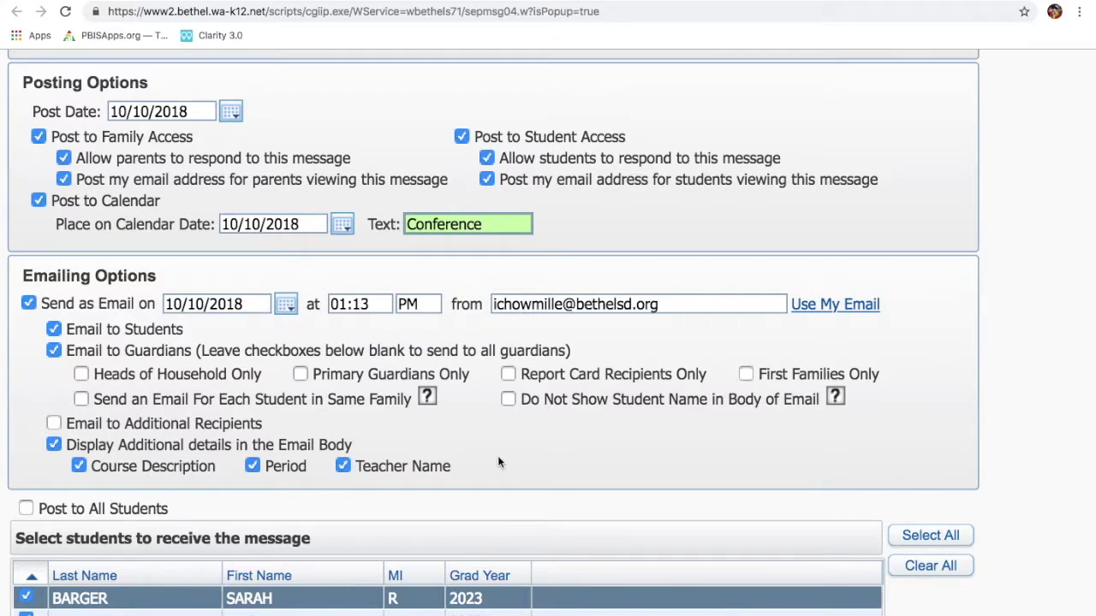
scroll(499, 462, down, 1)
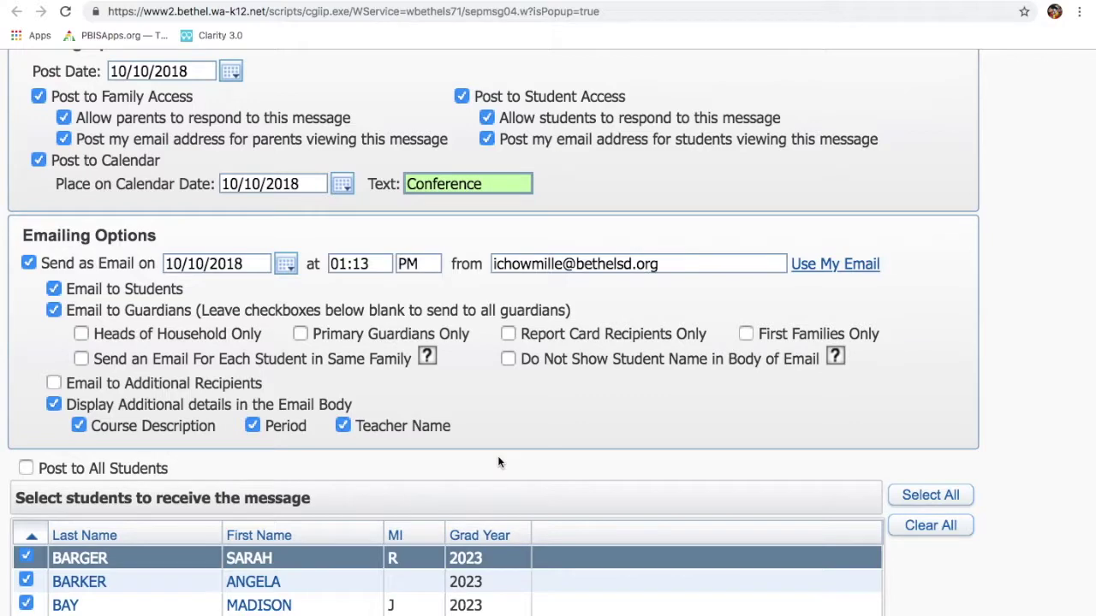
scroll(499, 462, down, 2)
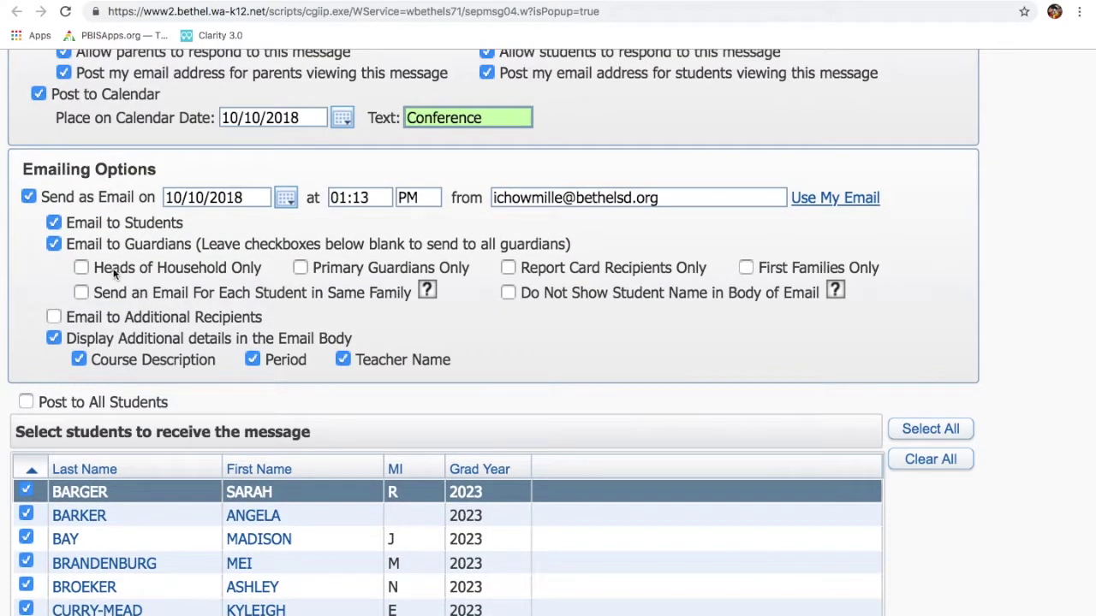
Enable Email to Additional Recipients, leaving the additional recipient list empty
click(54, 318)
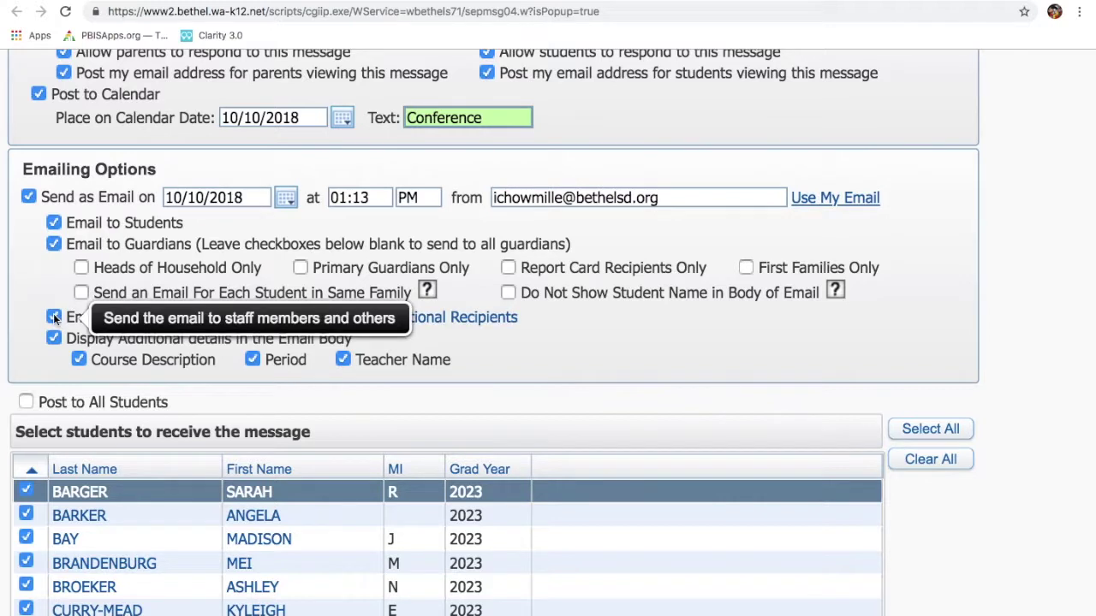
click(492, 318)
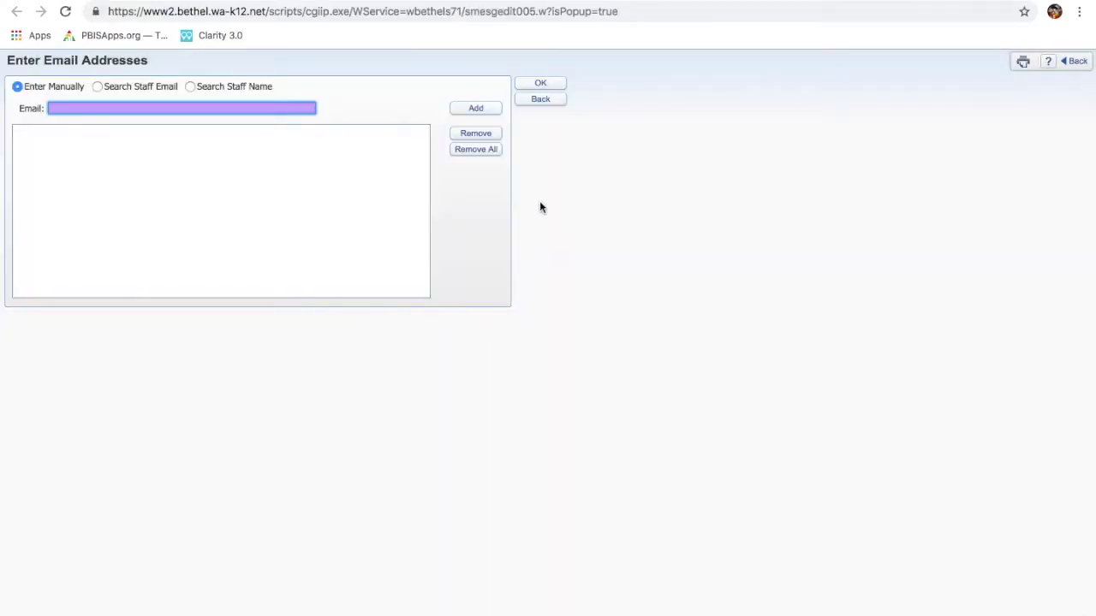
click(541, 100)
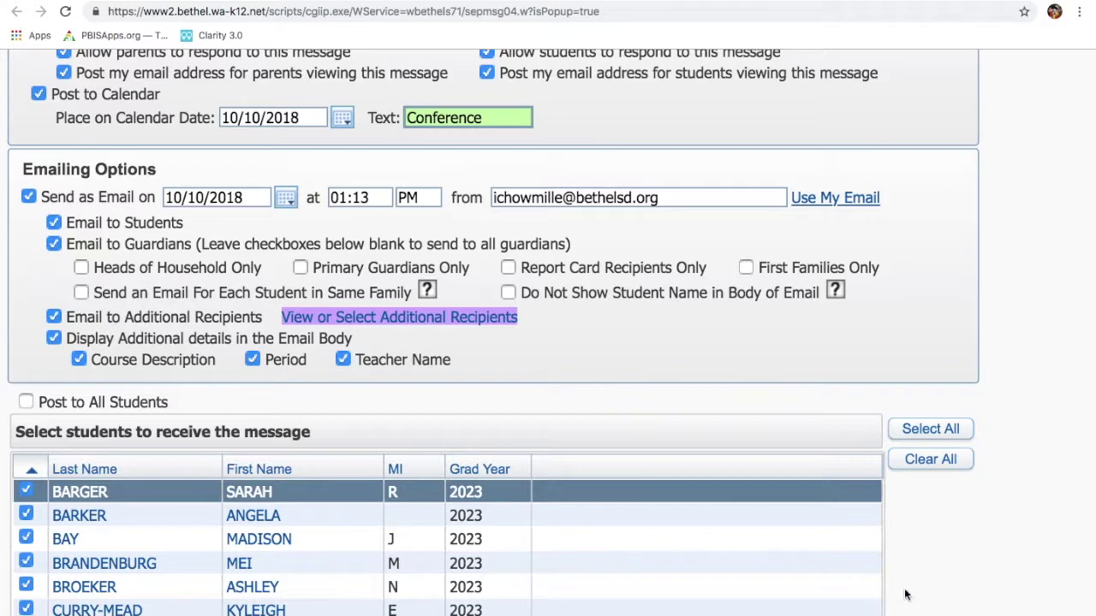
scroll(1005, 440, down, 3)
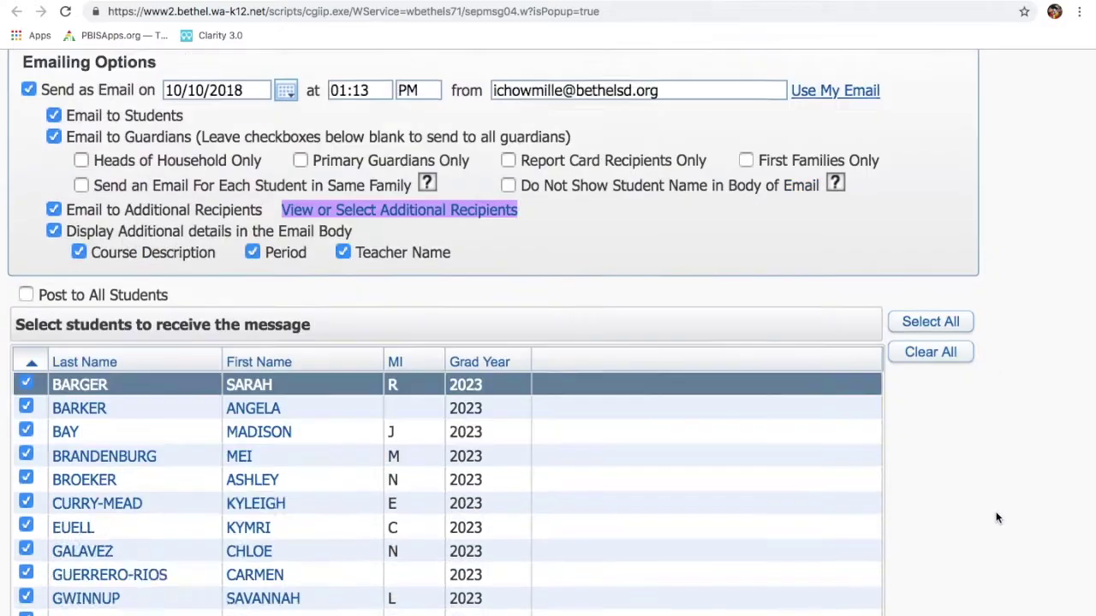
scroll(997, 517, up, 15)
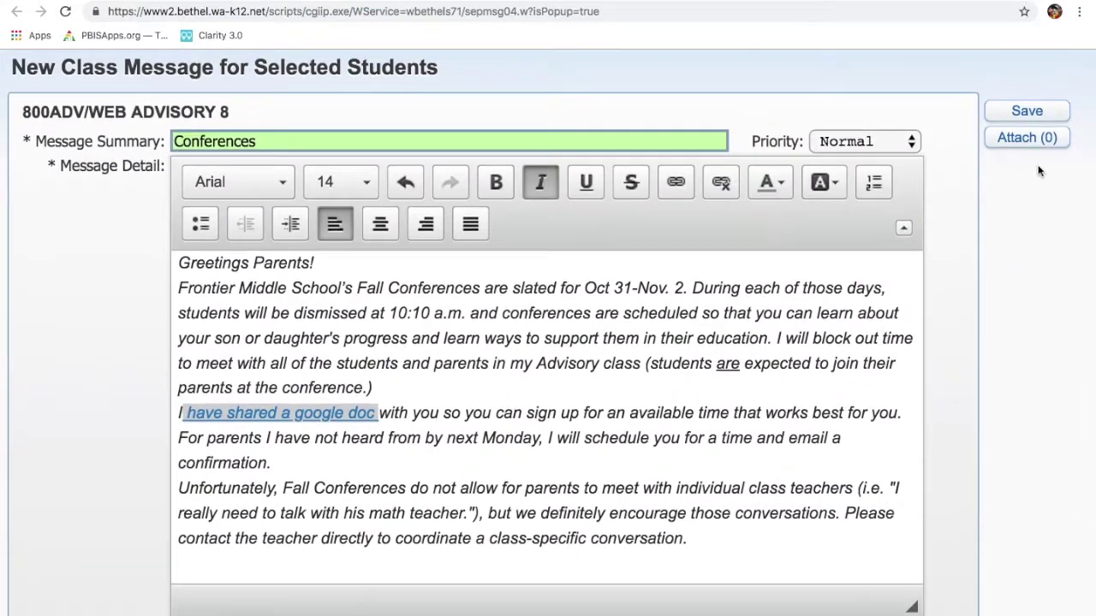
Leave the class message form and discard it without saving
scroll(1038, 295, right, 10)
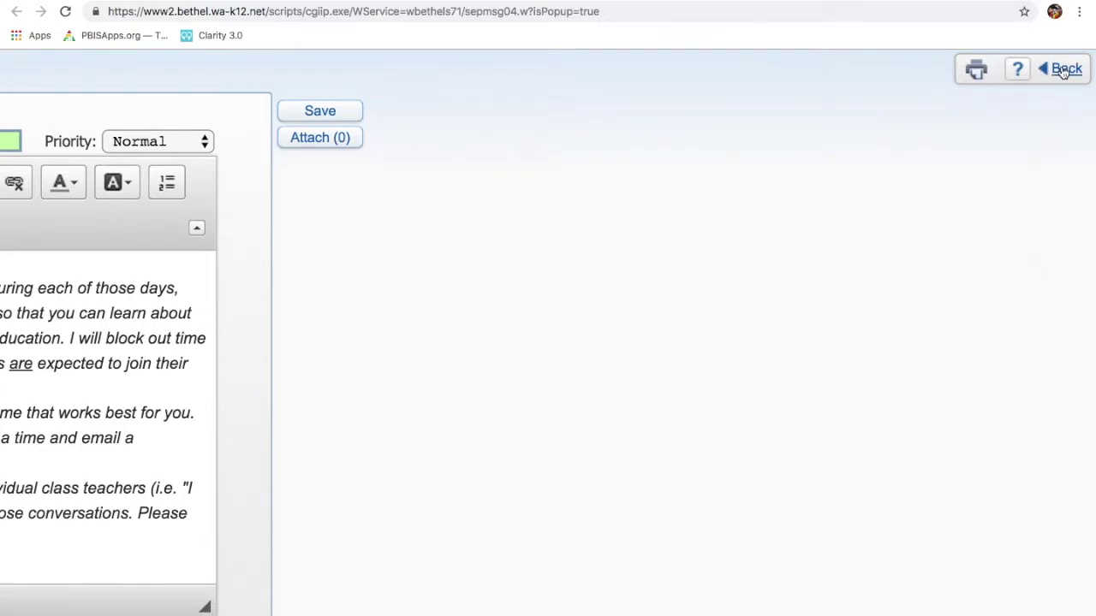
click(1064, 70)
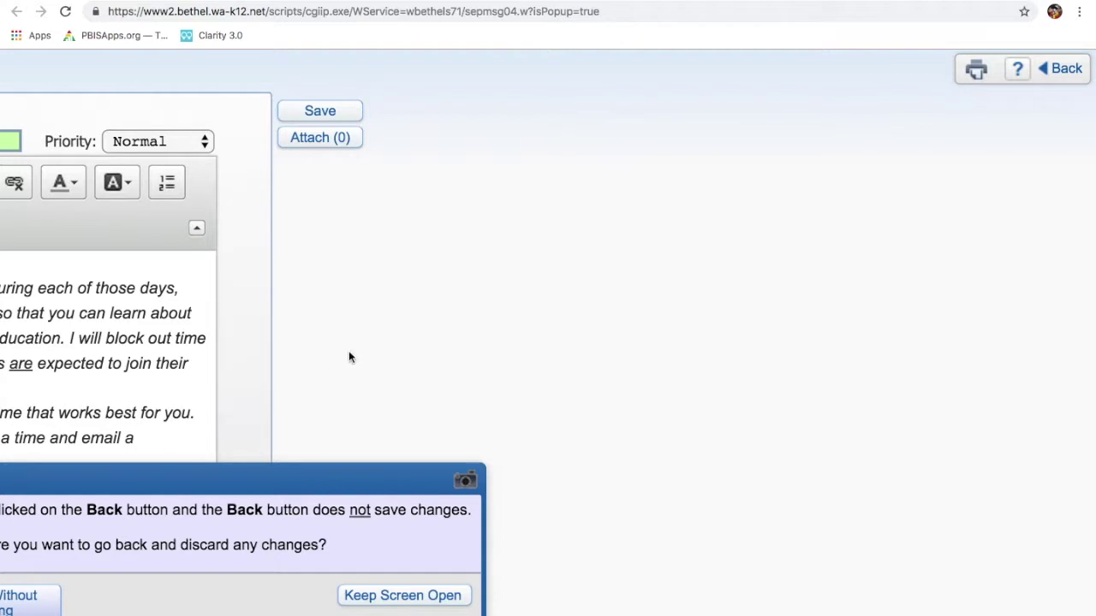
click(215, 599)
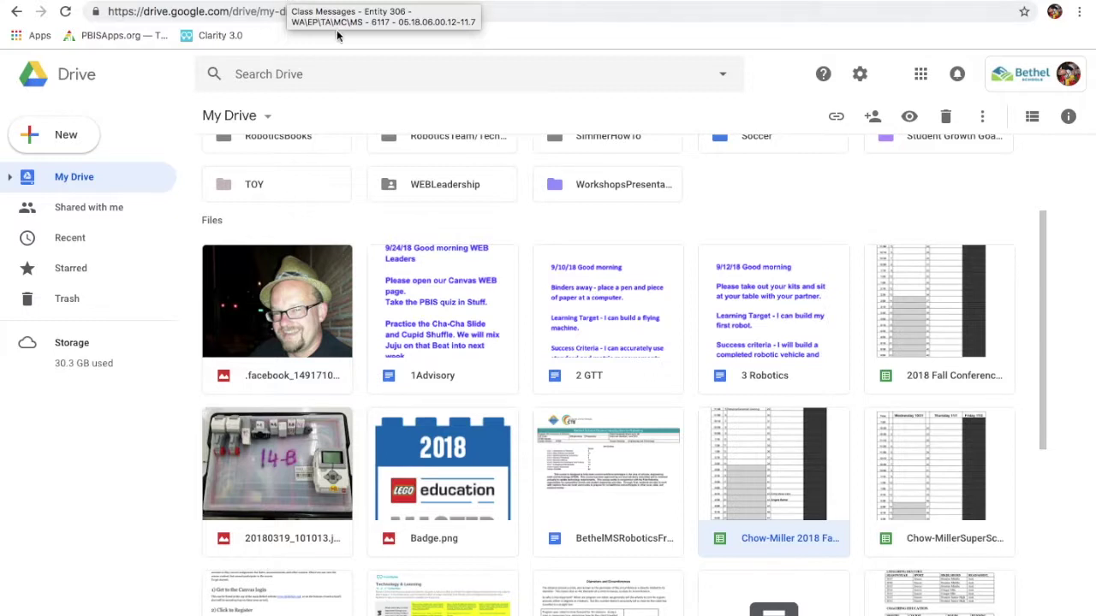
mouse_move(313, 4)
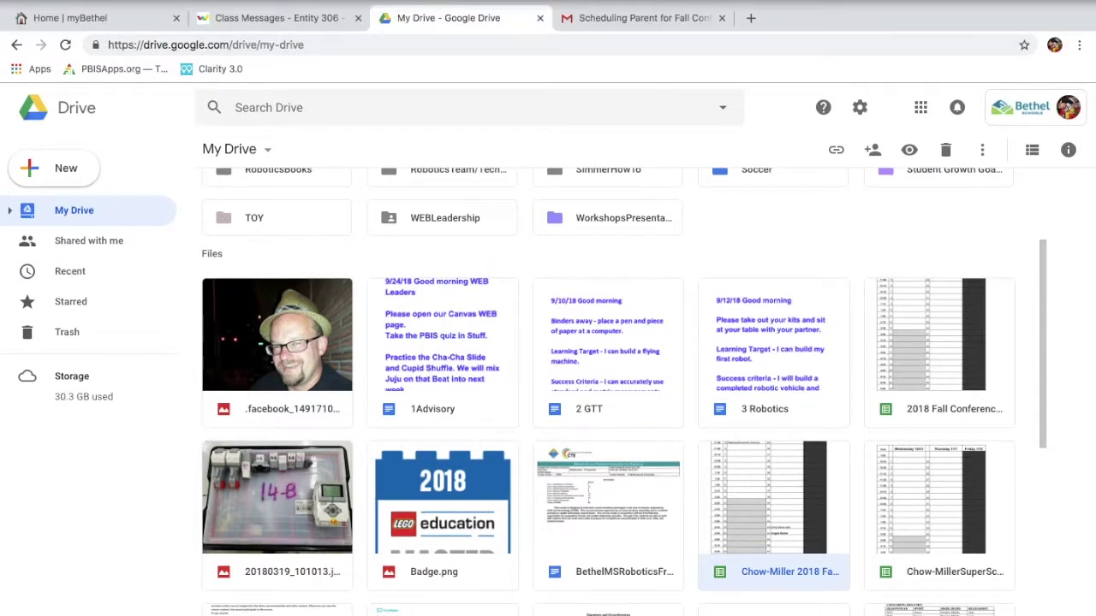